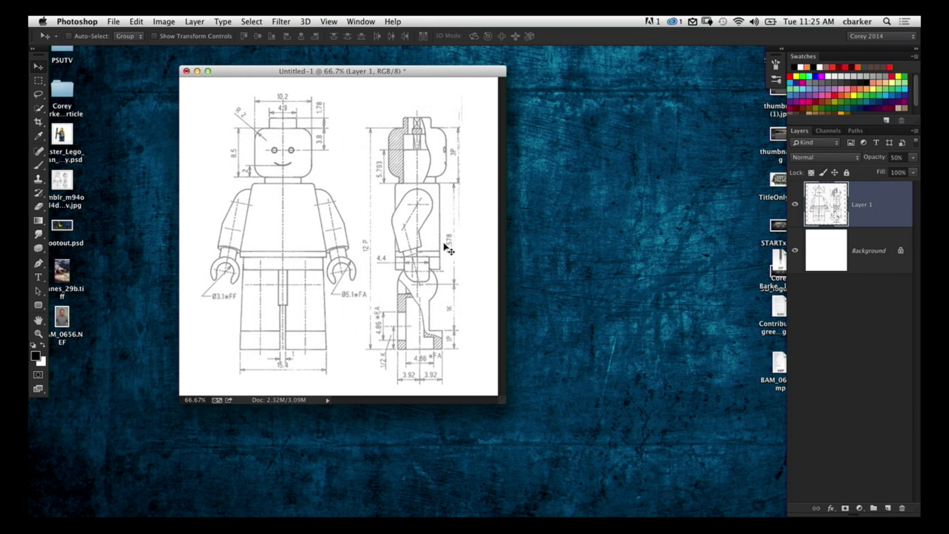
Add a new empty layer above the minifigure blueprint, with the front view of the head enlarged for tracing
key("super+equal")
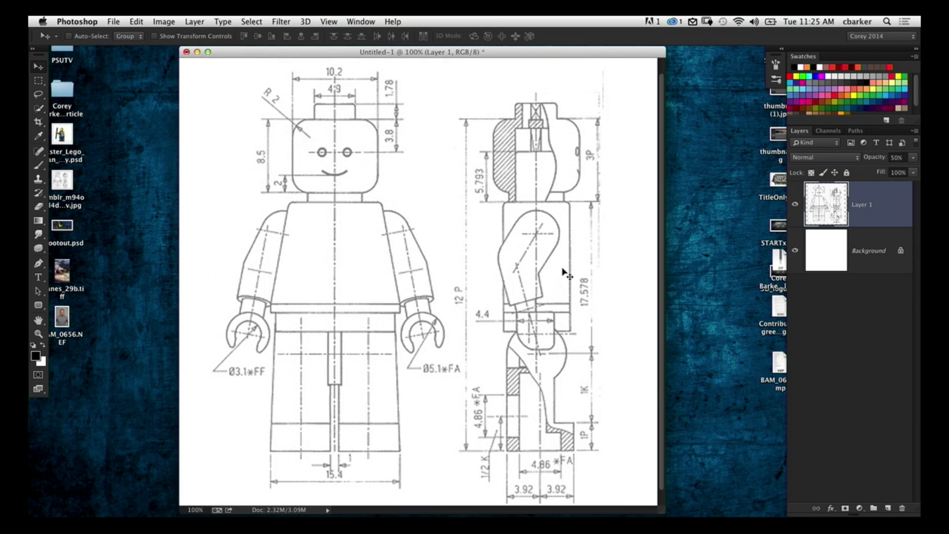
key("super+plus")
scroll(443, 286, "up", 1)
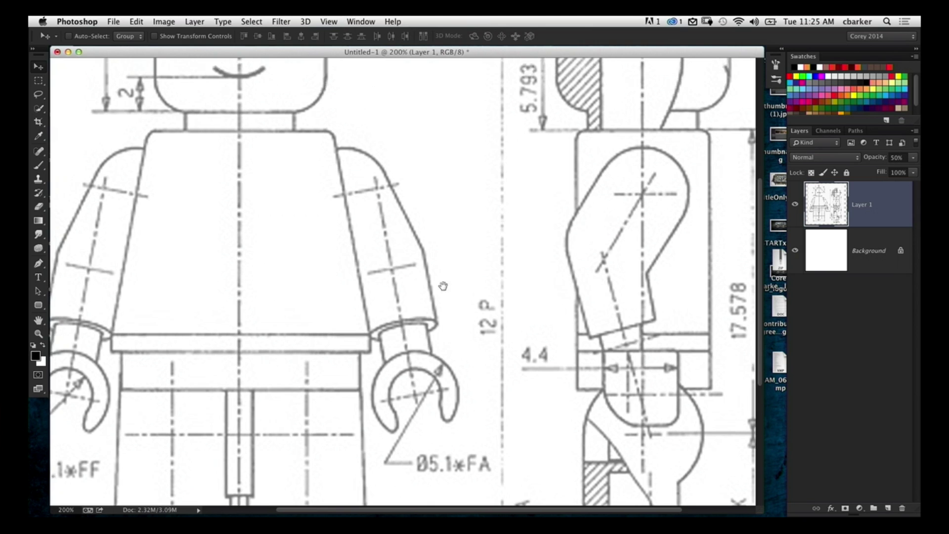
scroll(443, 286, "up", 5)
scroll(443, 286, "left", 4)
scroll(452, 232, "up", 1)
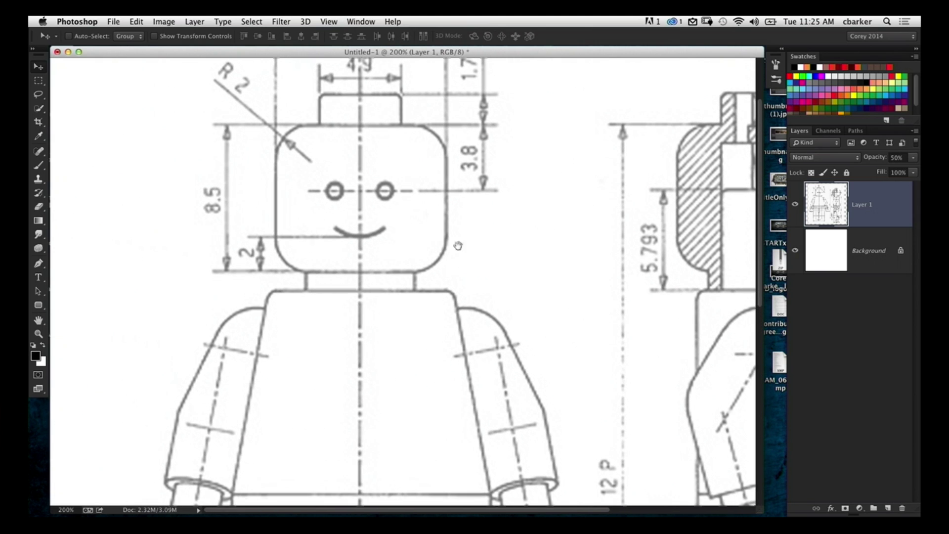
scroll(489, 224, "up", 2)
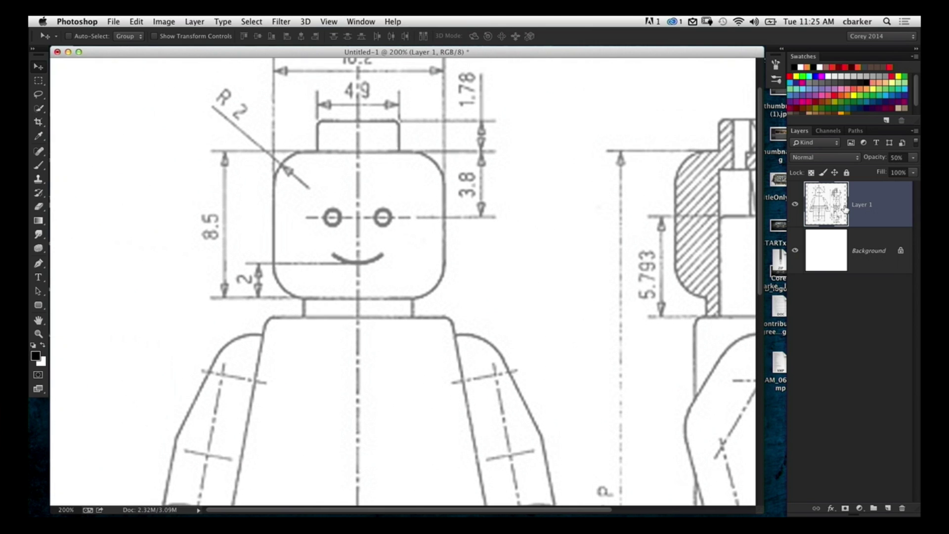
left_click(888, 508)
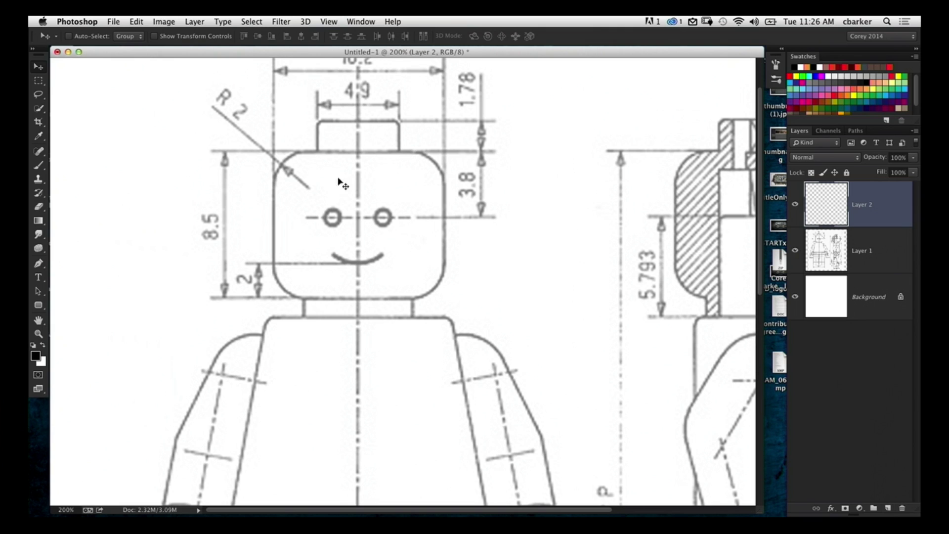
Trace half of the front-view head, including stud and neck, as a closed Pen tool path along the centre line
left_click_drag(38, 263, 77, 265)
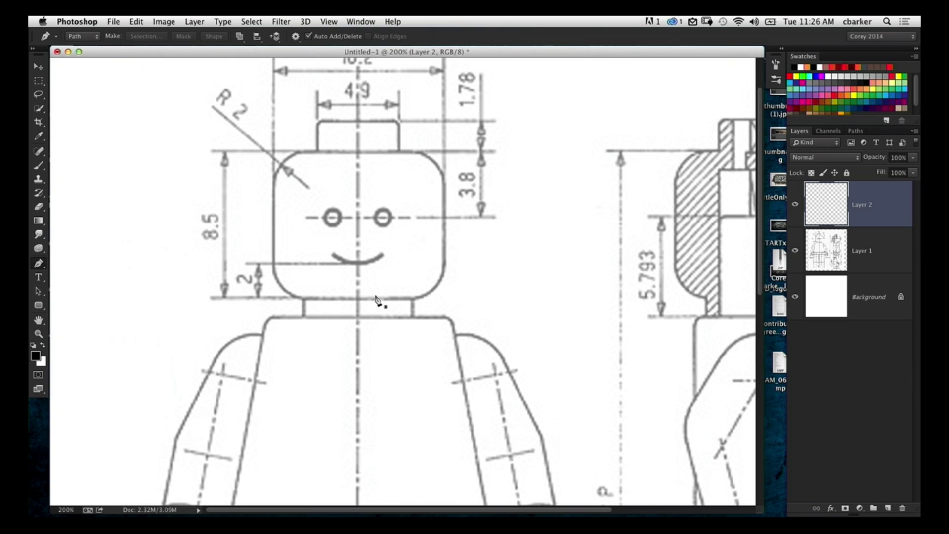
left_click(357, 317)
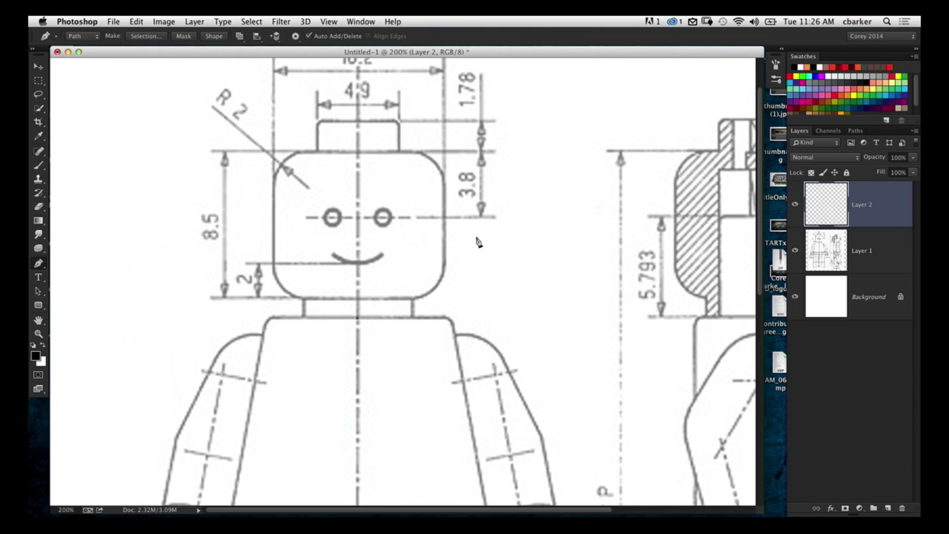
left_click(358, 120)
left_click(399, 120)
left_click(400, 149)
left_click(423, 148)
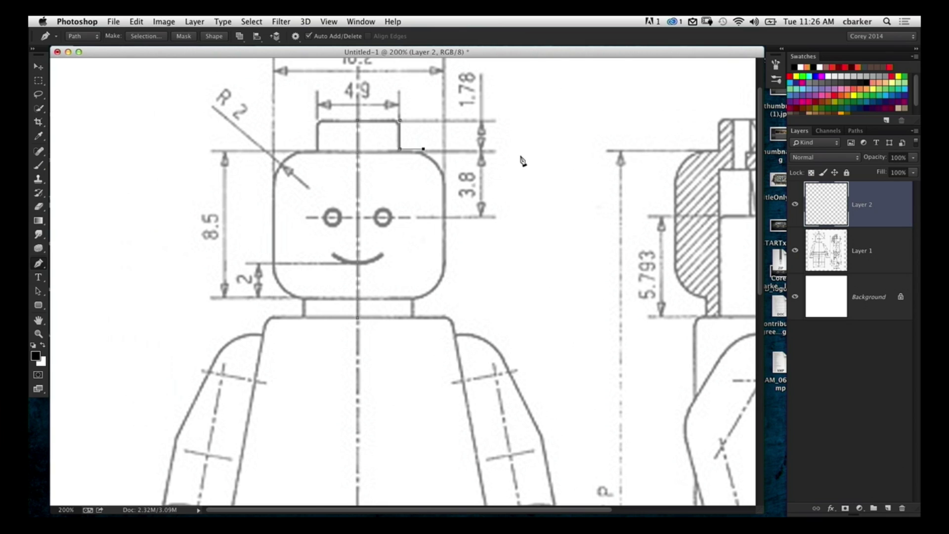
left_click_drag(445, 181, 446, 206)
left_click_drag(414, 299, 395, 300)
left_click(414, 315)
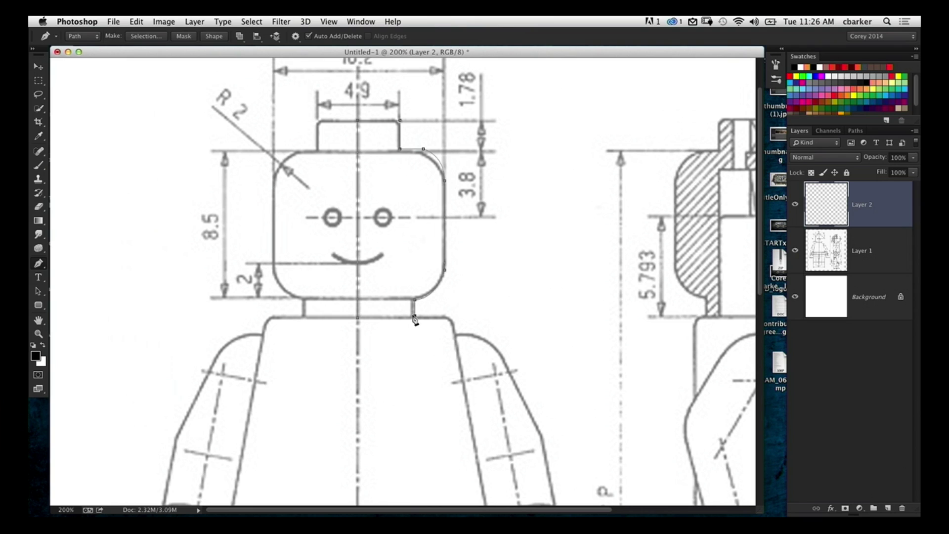
left_click(357, 319)
Select the half-head path and fill the new layer with orange from the swatches
left_click(39, 292)
left_click_drag(372, 245, 138, 244)
key("super+z")
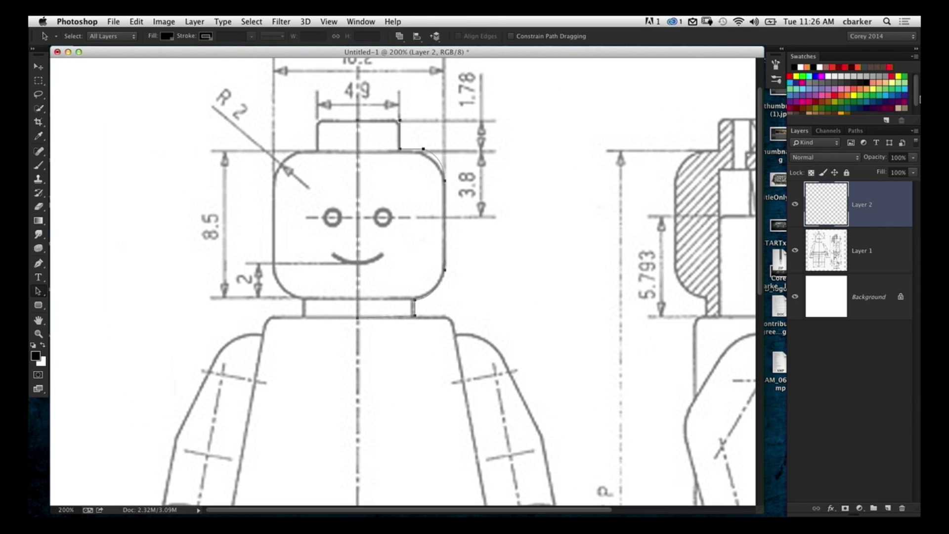
left_click_drag(915, 100, 892, 97)
left_click(852, 91)
key("alt+BackSpace")
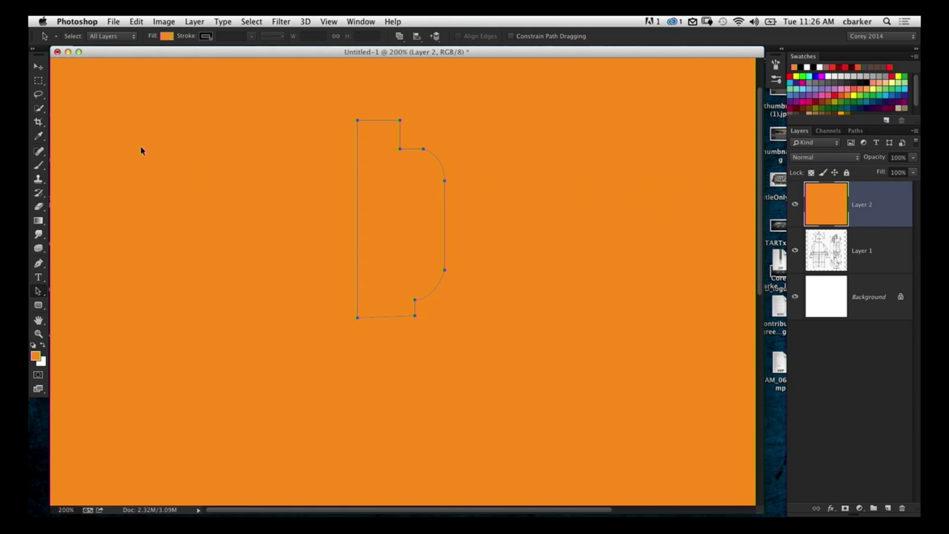
Create a new 3D extrusion from the selected half-head path
left_click_drag(410, 236, 426, 283)
left_click(306, 21)
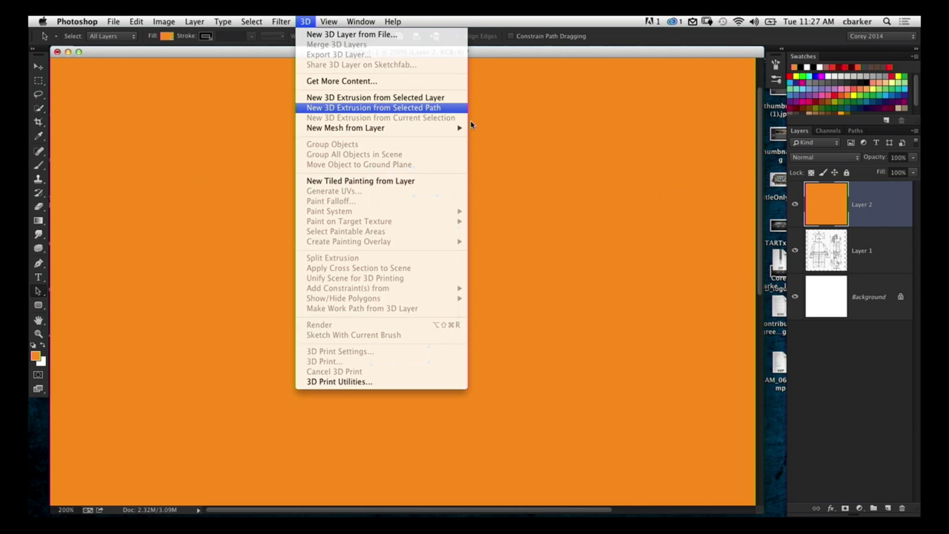
left_click(325, 108)
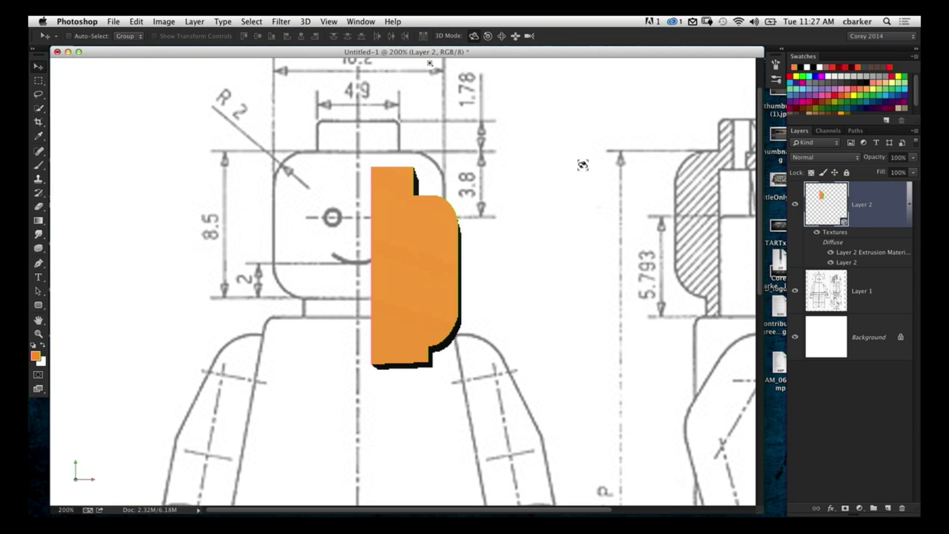
key("super+minus")
left_click_drag(389, 192, 331, 223)
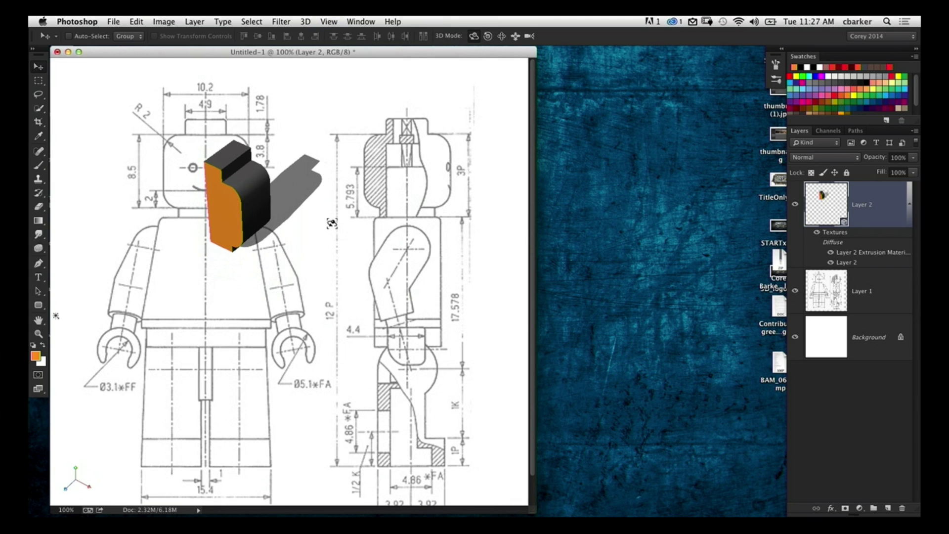
Show the list of 3D scene objects, enlarge it beside the drawing and select the Layer 2 mesh
left_click(361, 22)
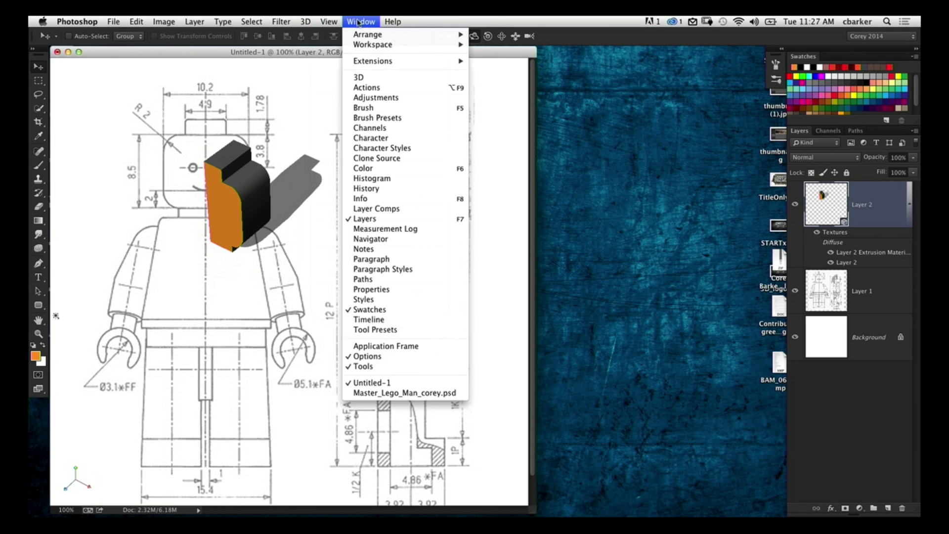
left_click(359, 78)
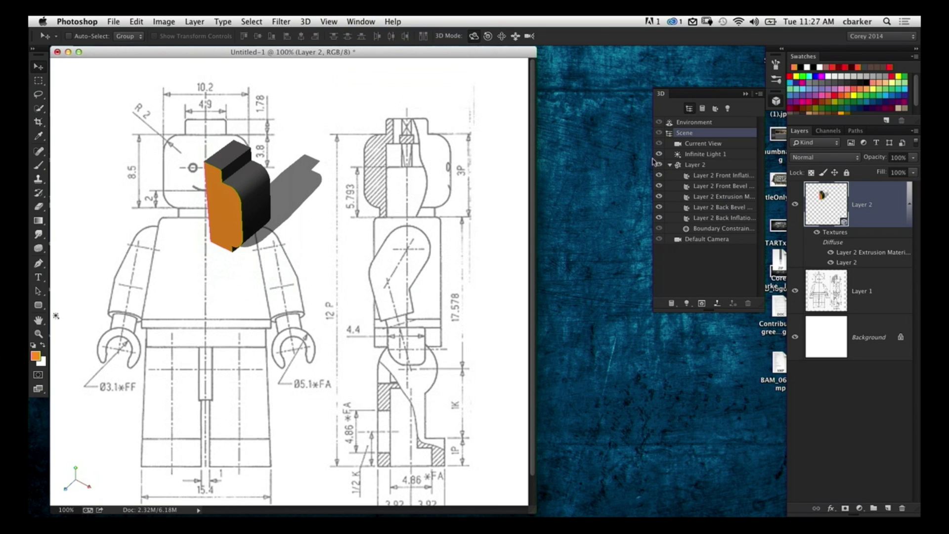
left_click_drag(668, 92, 480, 103)
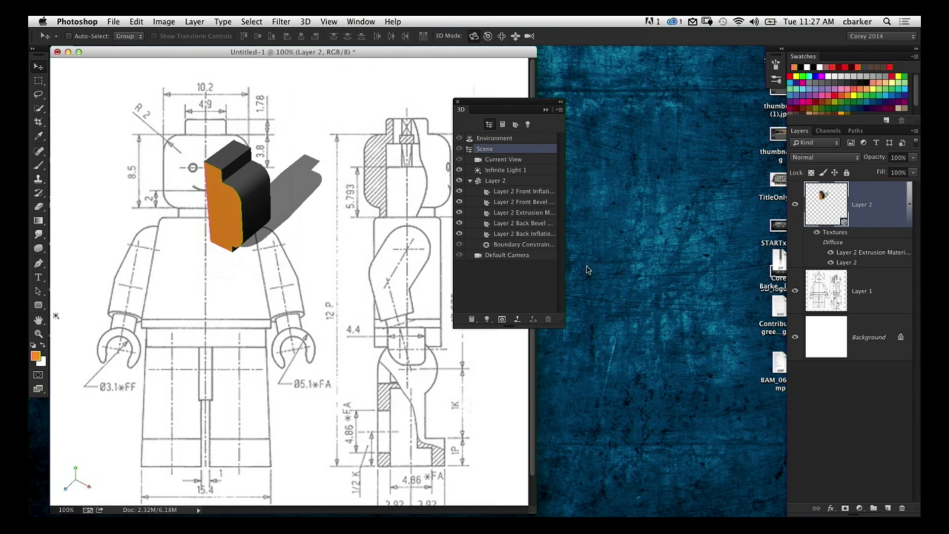
left_click_drag(567, 333, 684, 369)
left_click(544, 183)
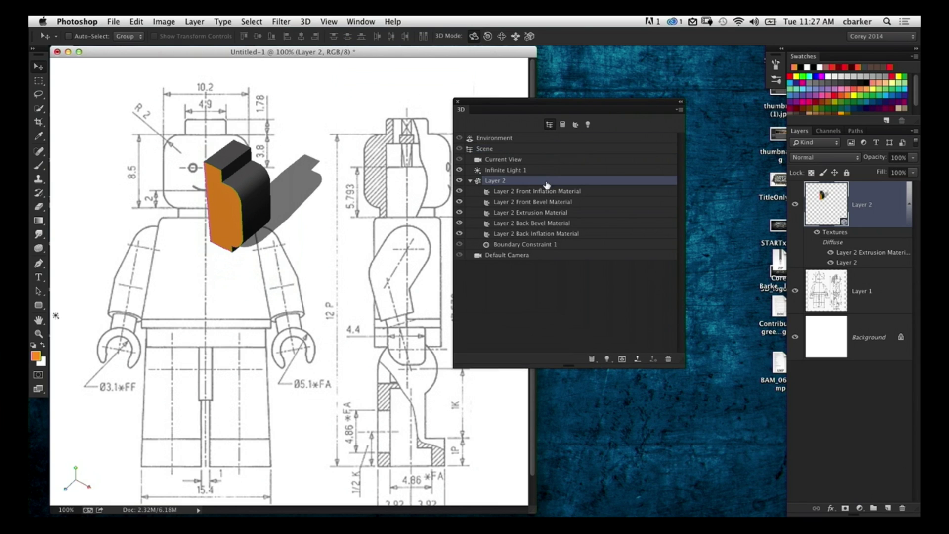
left_click_drag(565, 106, 586, 92)
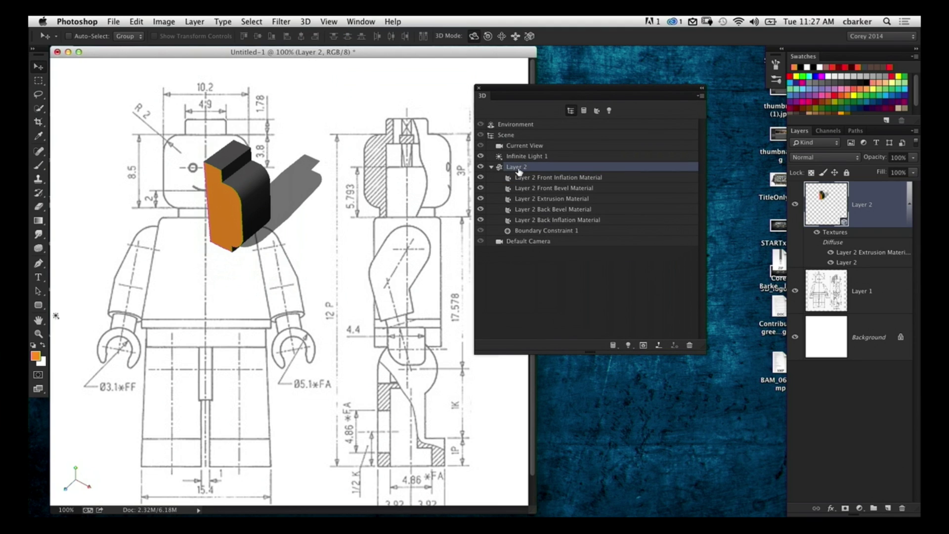
Bring up the mesh's Deform properties and enlarge them to reveal the horizontal and vertical bend angles
left_click(360, 21)
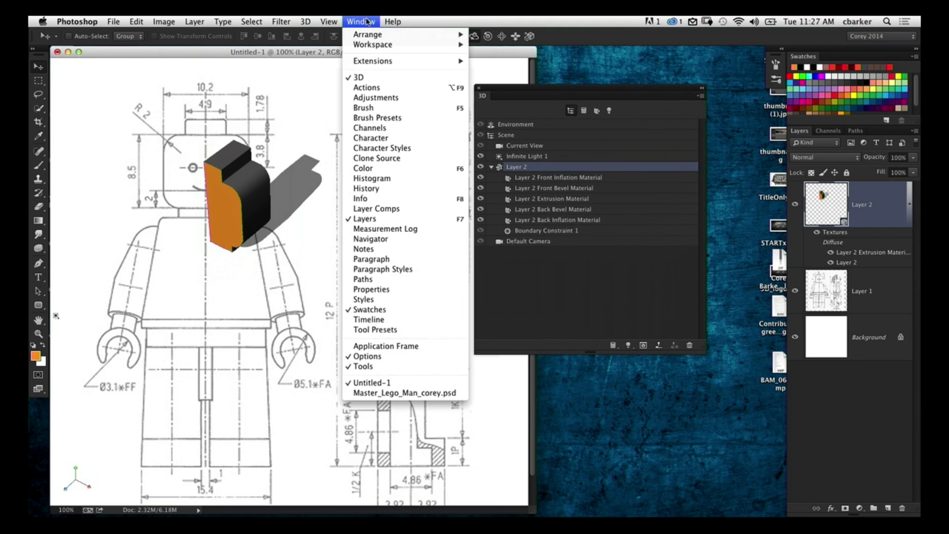
left_click(383, 287)
left_click_drag(588, 101, 702, 285)
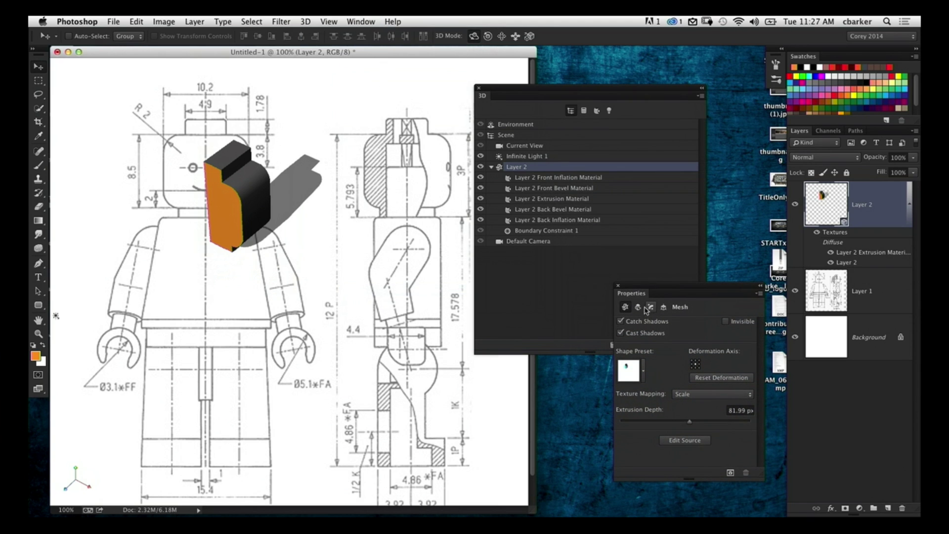
left_click_drag(648, 307, 640, 281)
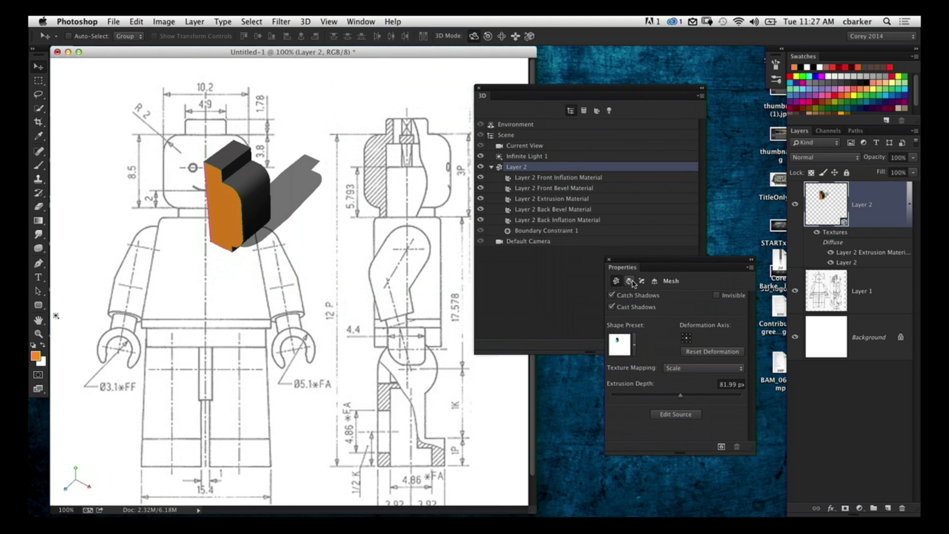
left_click(632, 280)
left_click(642, 281)
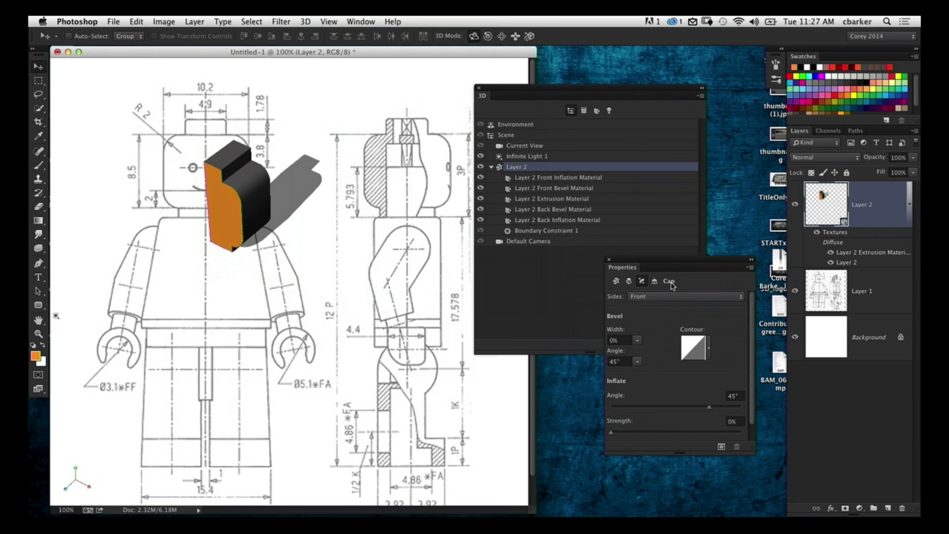
left_click(628, 281)
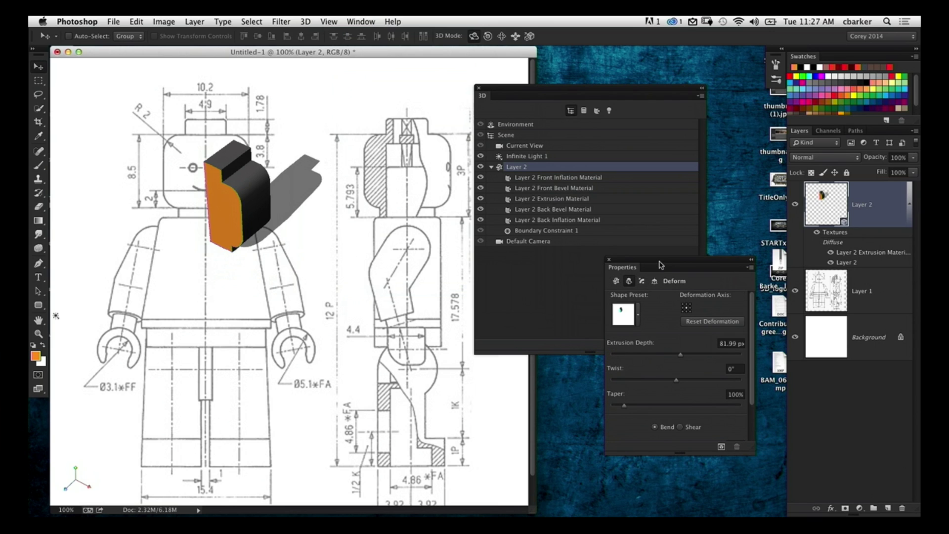
left_click_drag(660, 265, 649, 193)
left_click_drag(736, 367, 731, 469)
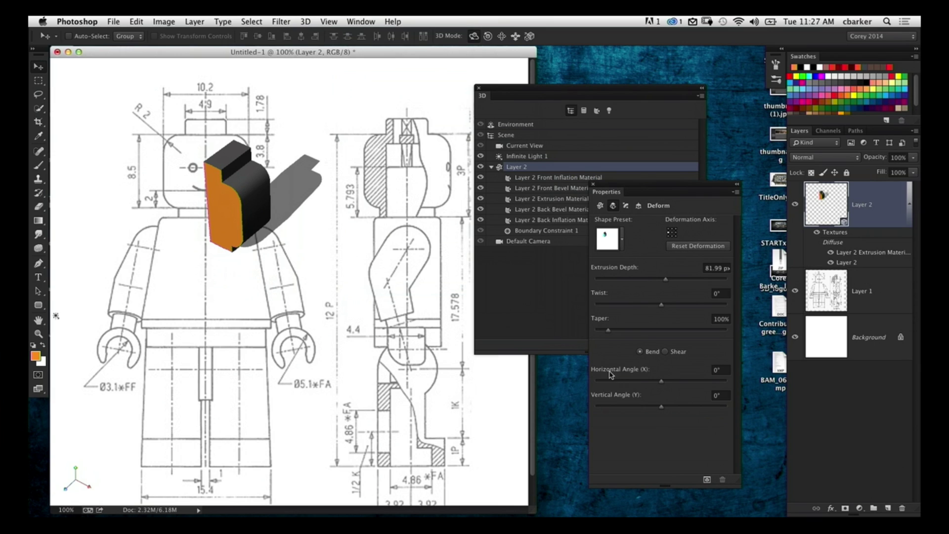
Bend the half-head mesh horizontally by -360° about its centre-line edge and set the extrusion depth to 15.06 px
left_click_drag(659, 380, 537, 370)
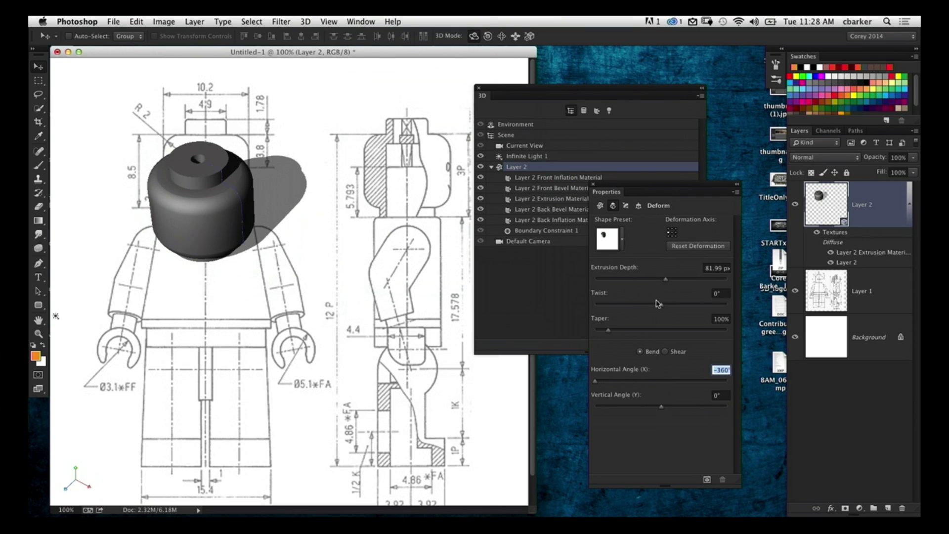
left_click_drag(666, 280, 663, 281)
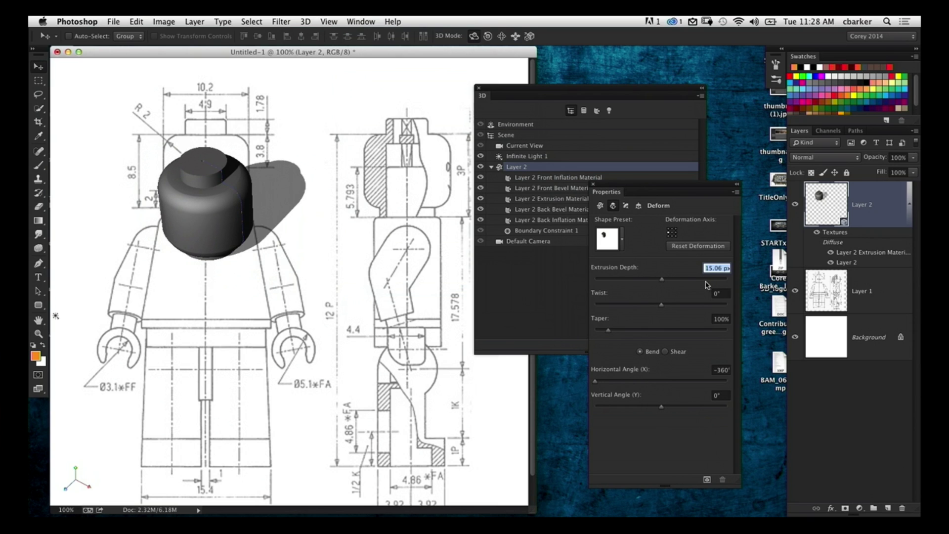
left_click_drag(631, 194, 434, 374)
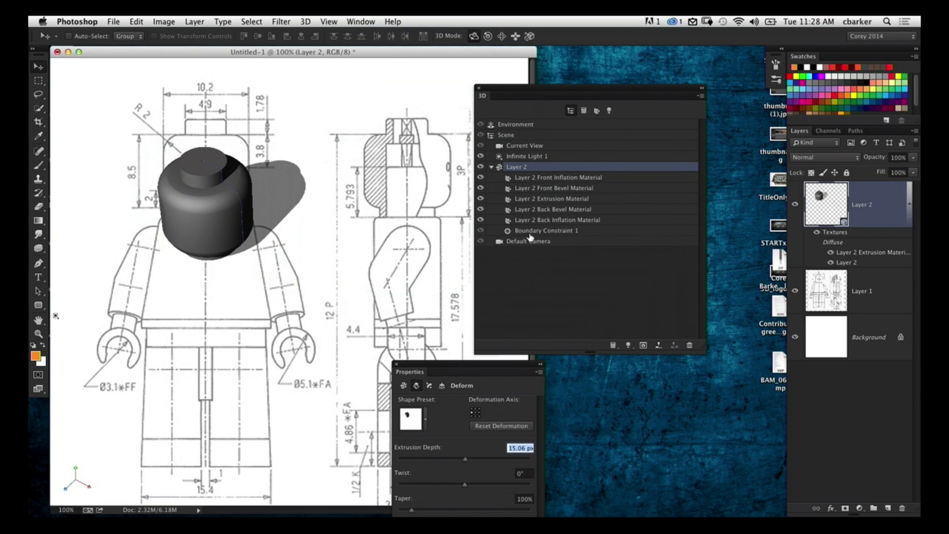
Return the scene to the default camera, then fill the Layer 2 Extrusion Material's diffuse texture with orange and save it
left_click(543, 242)
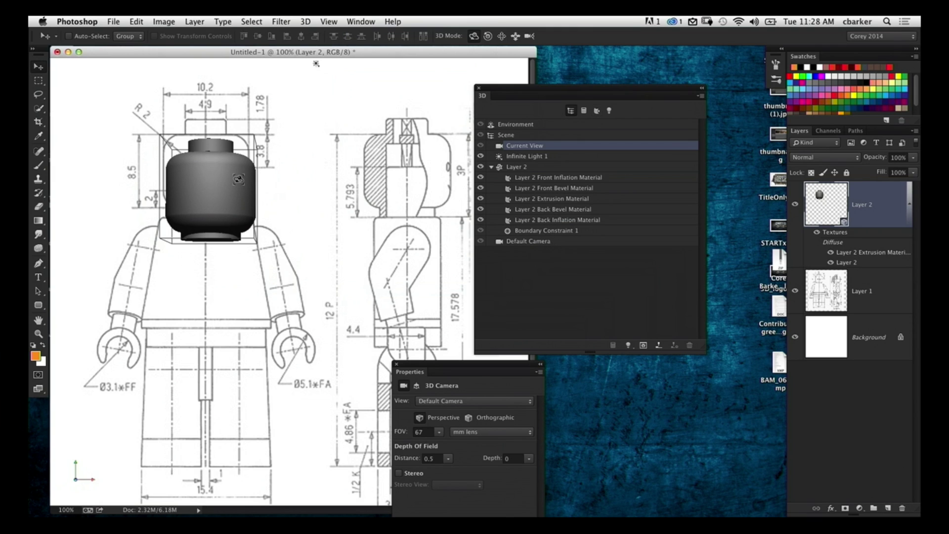
left_click(558, 201)
left_click(453, 400)
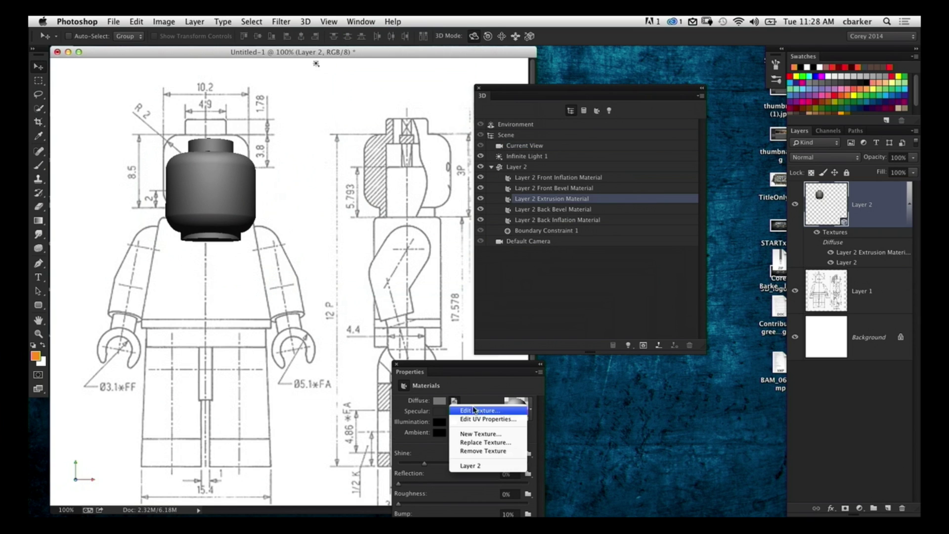
left_click(479, 411)
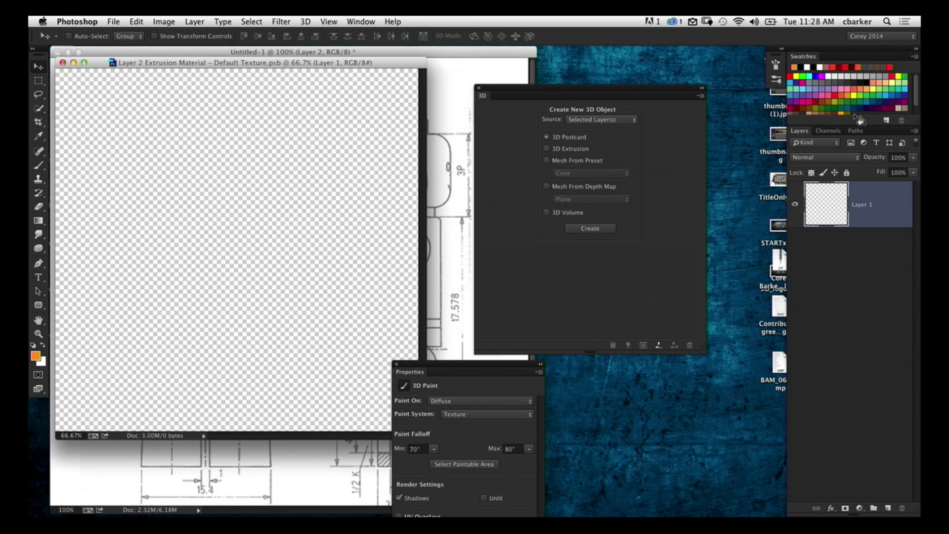
key("alt+BackSpace")
key("super+w")
key("Return")
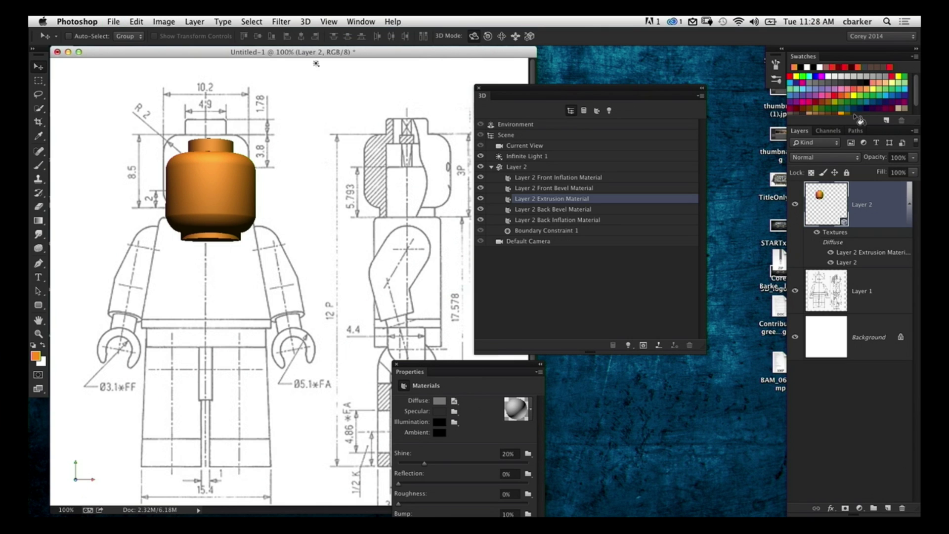
left_click_drag(328, 183, 290, 219)
key("super+alt+z")
key("super+alt+z")
key("super+alt+z")
key("super+alt+z")
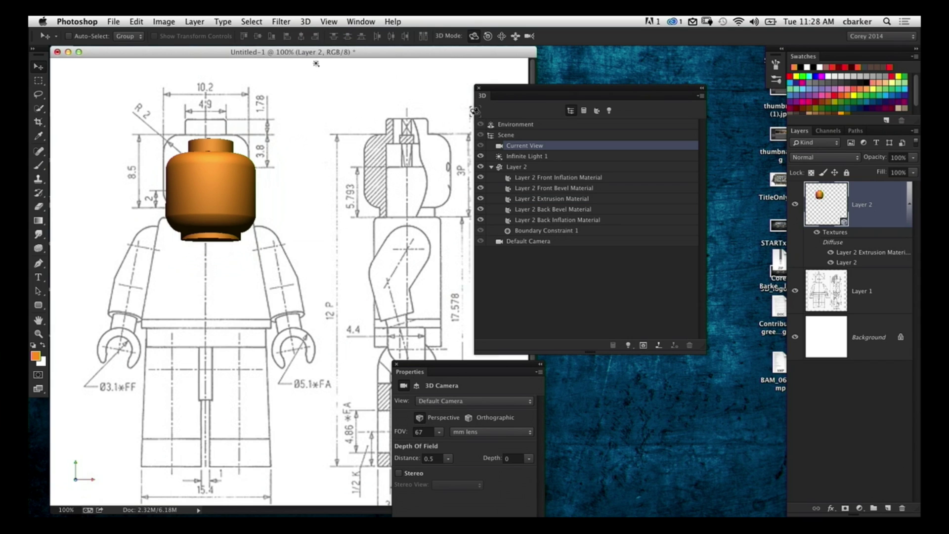
Reposition the 3D scene object list clear of the head and the layer stack
left_click_drag(528, 93, 620, 124)
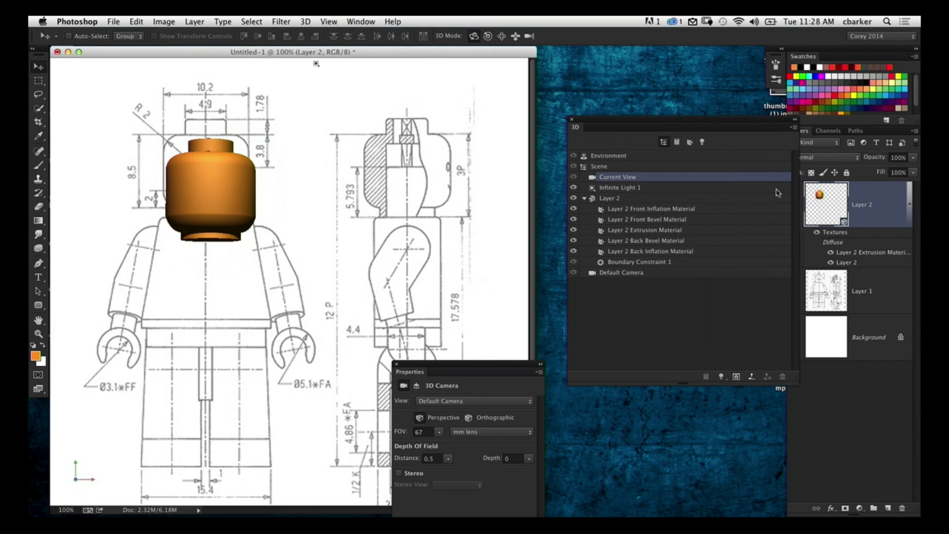
left_click_drag(765, 122, 682, 134)
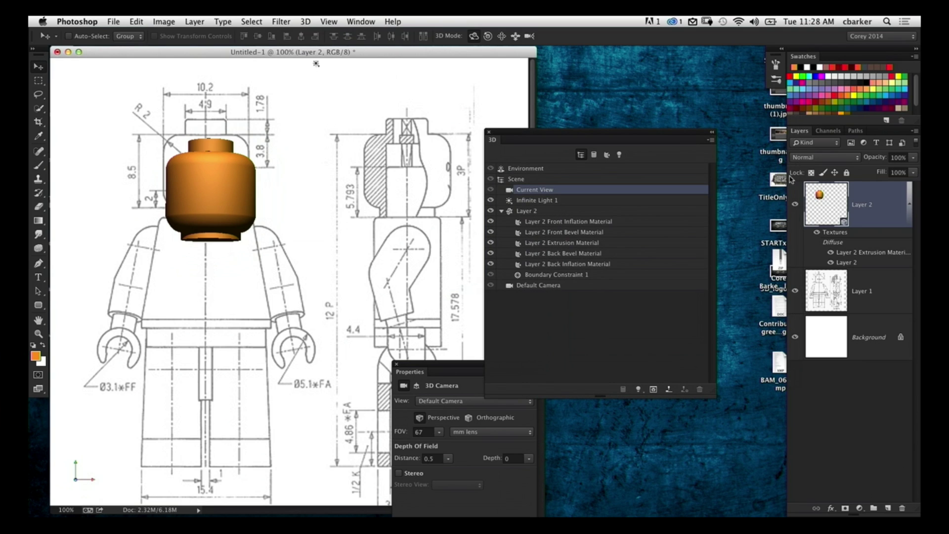
Hide the orange 3D head layer and open Master_Lego_Man_corey.psd from the desktop as the finished example
left_click(794, 205)
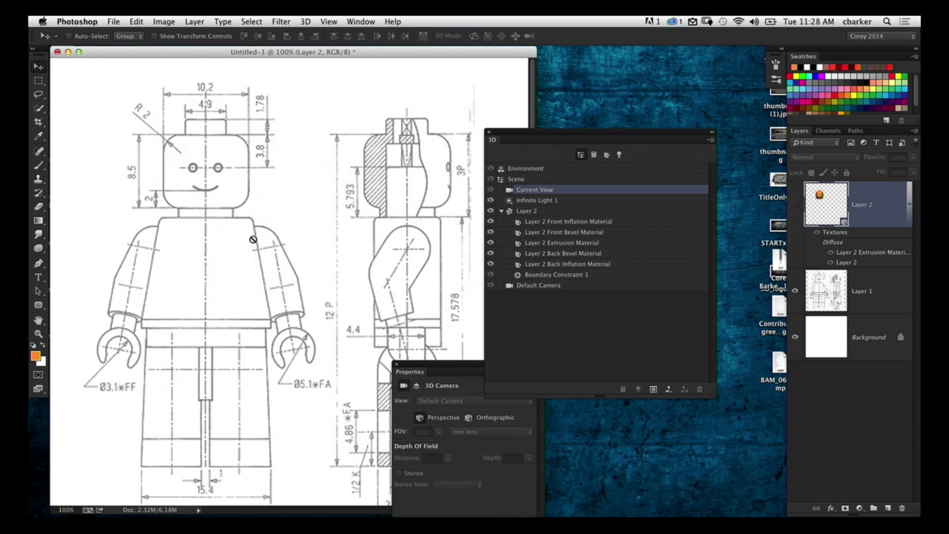
left_click_drag(162, 52, 423, 82)
left_click(310, 237)
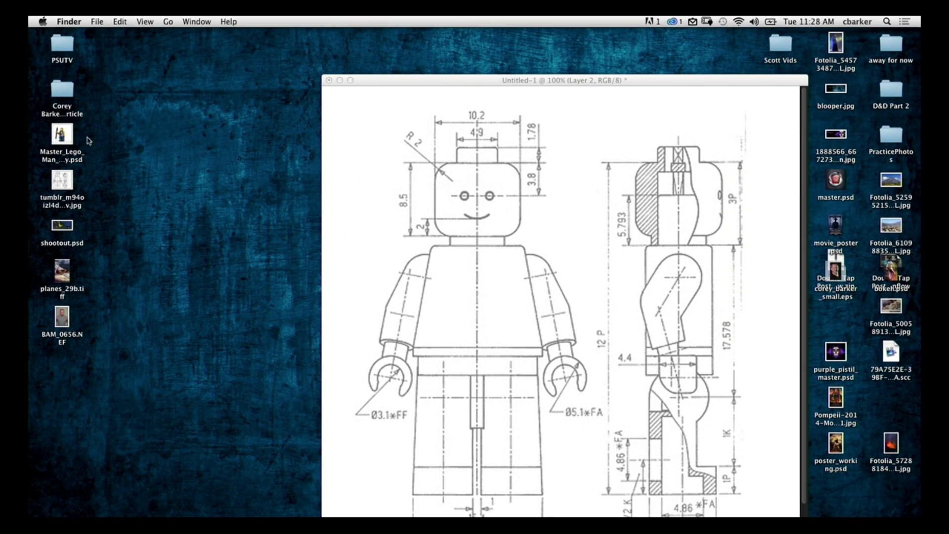
double_click(64, 137)
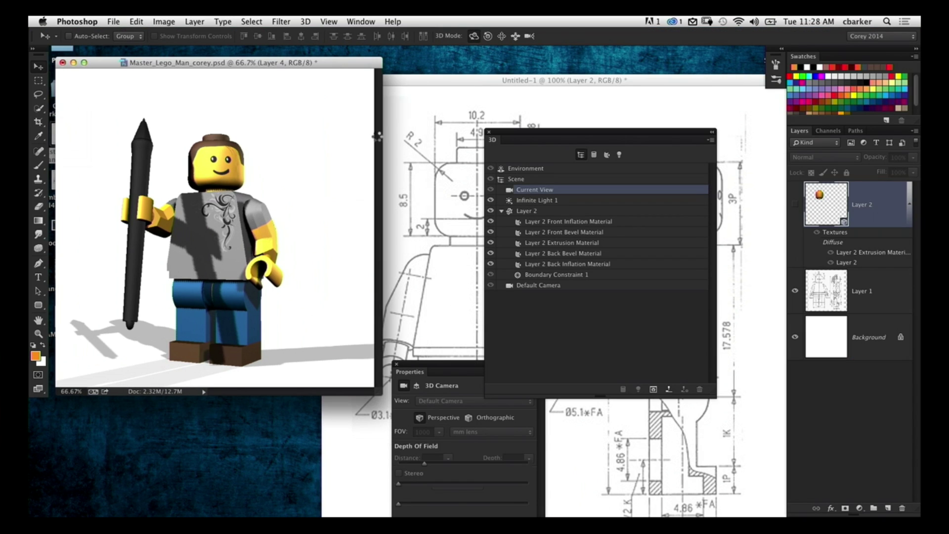
left_click_drag(336, 64, 412, 75)
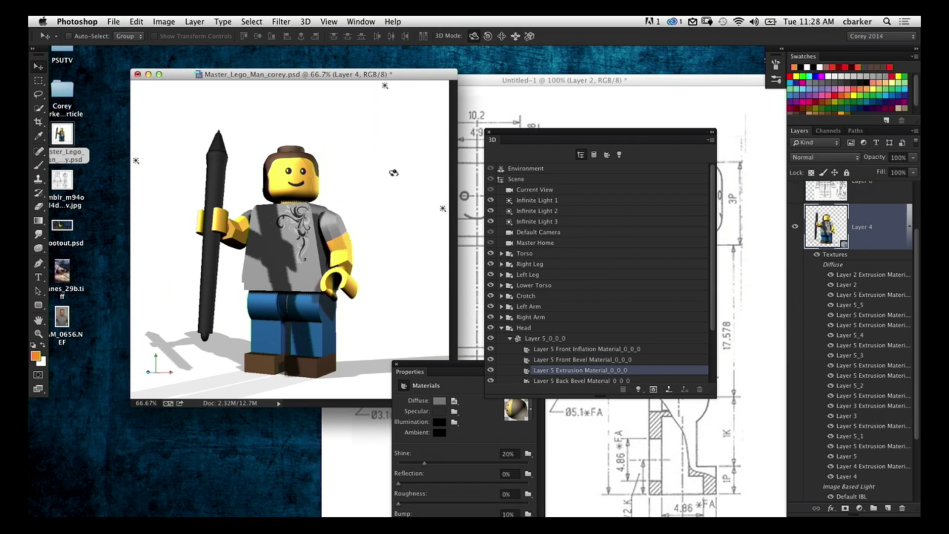
Enlarge the minifigure document to 100% and select the torso and right leg, keeping the floating panels clear of the figure
left_click(393, 190)
left_click_drag(390, 195, 361, 180)
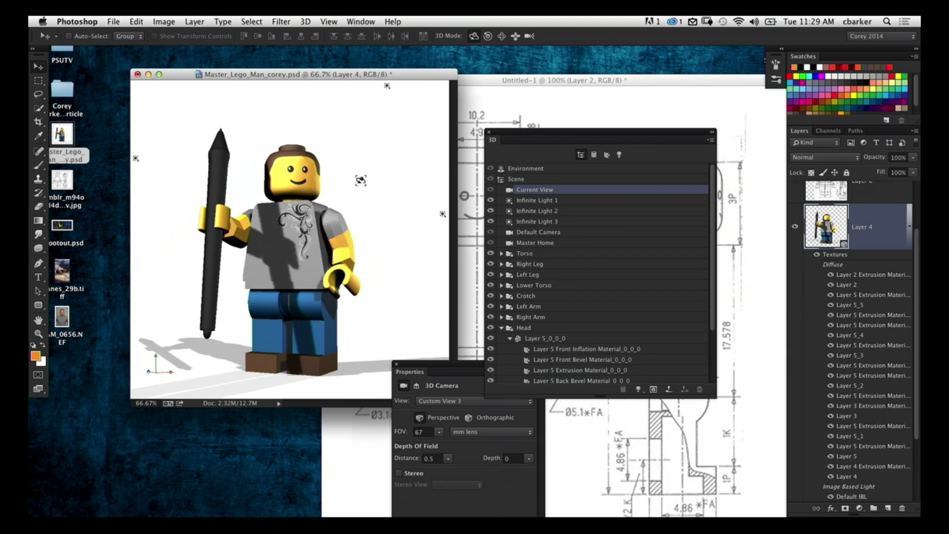
key("super+1")
left_click_drag(540, 143, 682, 187)
left_click(366, 260)
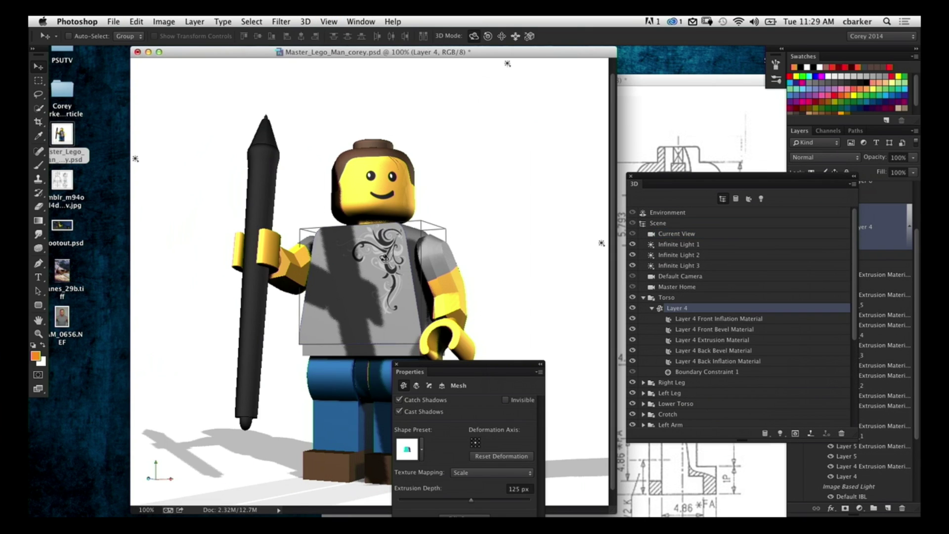
left_click(391, 255)
left_click_drag(417, 367, 437, 452)
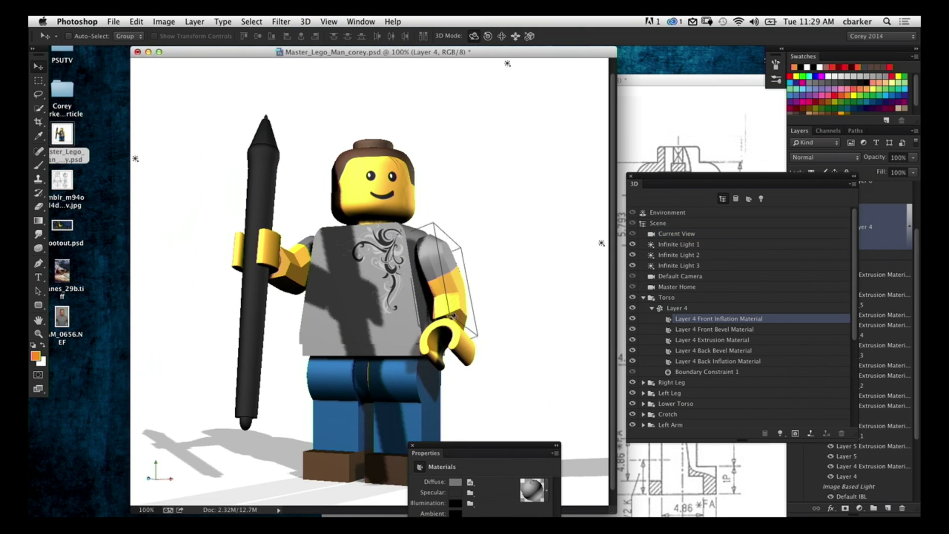
left_click(325, 387)
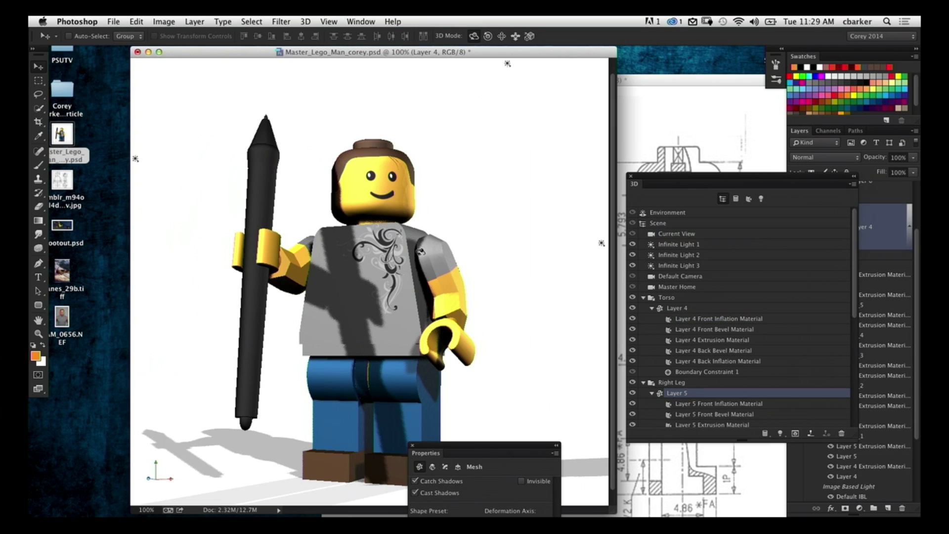
Try rotating the figure's selected right leg, then step back through the changes
left_click_drag(491, 313, 499, 220)
key("super+alt+z")
key("super+alt+z")
key("super+alt+z")
key("super+alt+z")
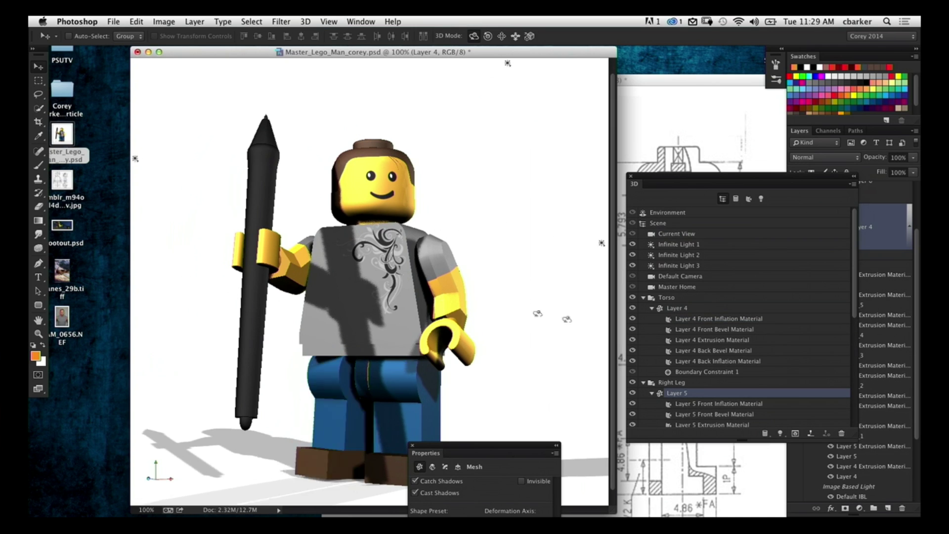
key("super+alt+z")
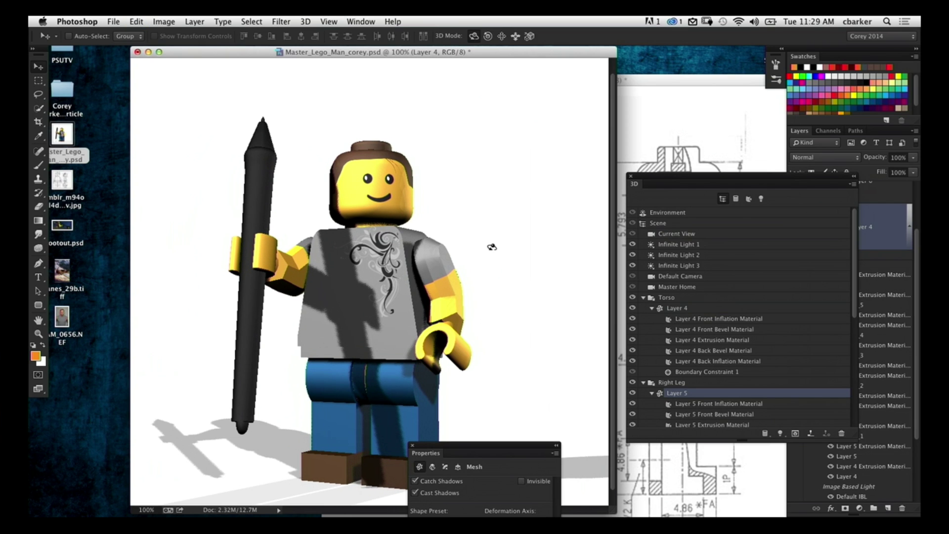
Reposition the 3D scene object list beside the figure so that both are visible
left_click_drag(767, 177, 593, 255)
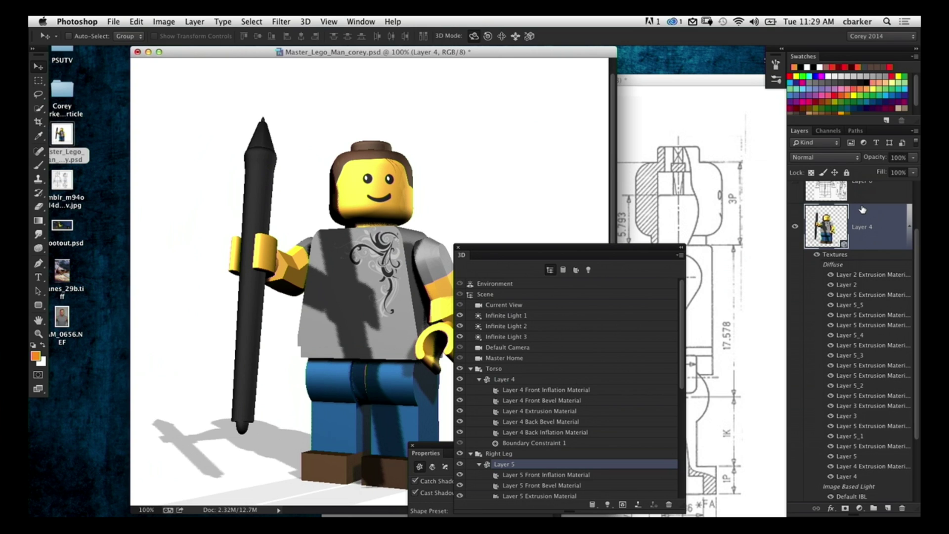
left_click_drag(486, 251, 563, 271)
left_click(509, 198)
left_click(380, 192)
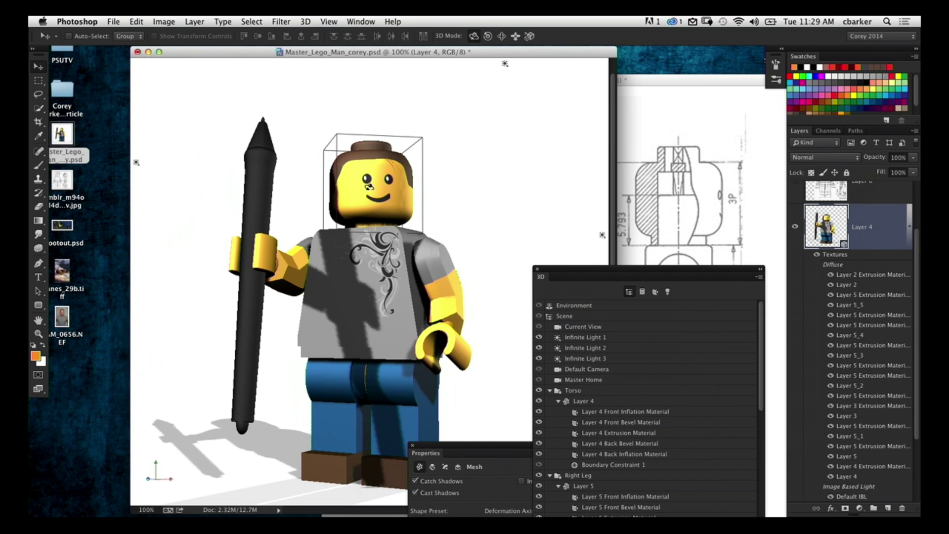
left_click(583, 327)
left_click(582, 351)
left_click_drag(581, 274, 581, 127)
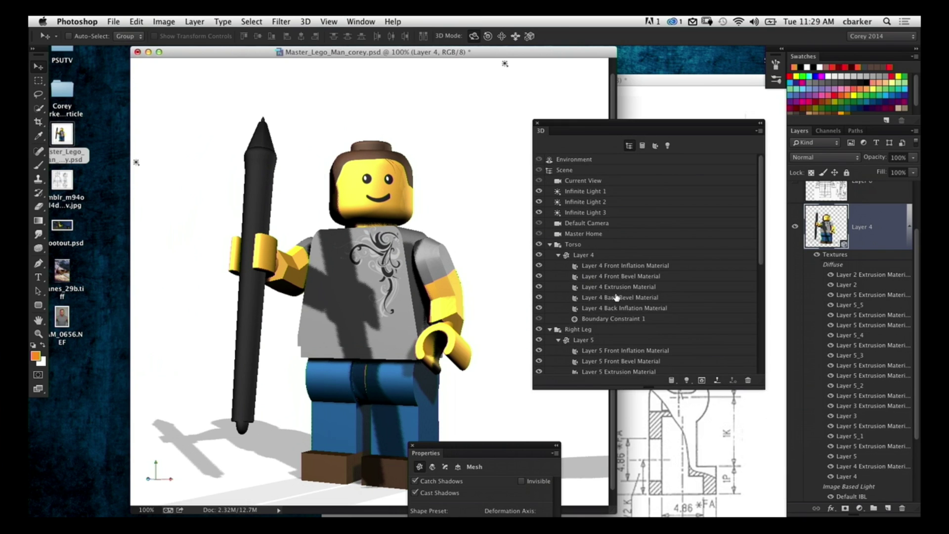
Collapse the Torso, Right Leg and Head groups and lengthen the object list to show all body-part groups
left_click(550, 244)
left_click(550, 255)
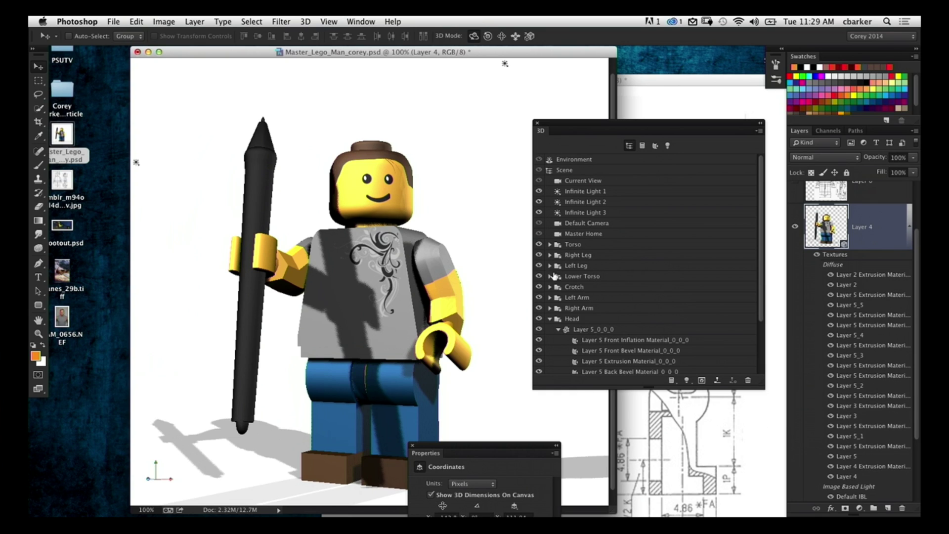
left_click(550, 319)
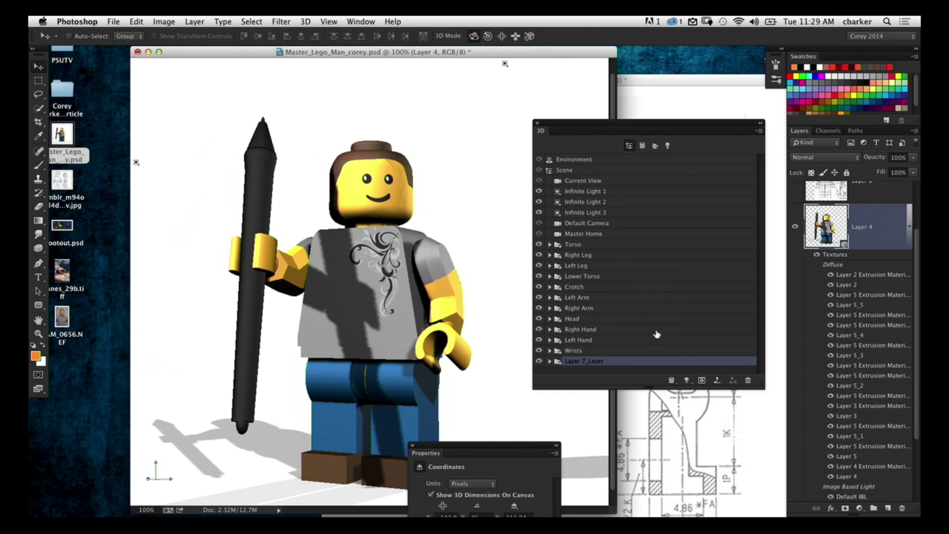
left_click_drag(770, 388, 769, 437)
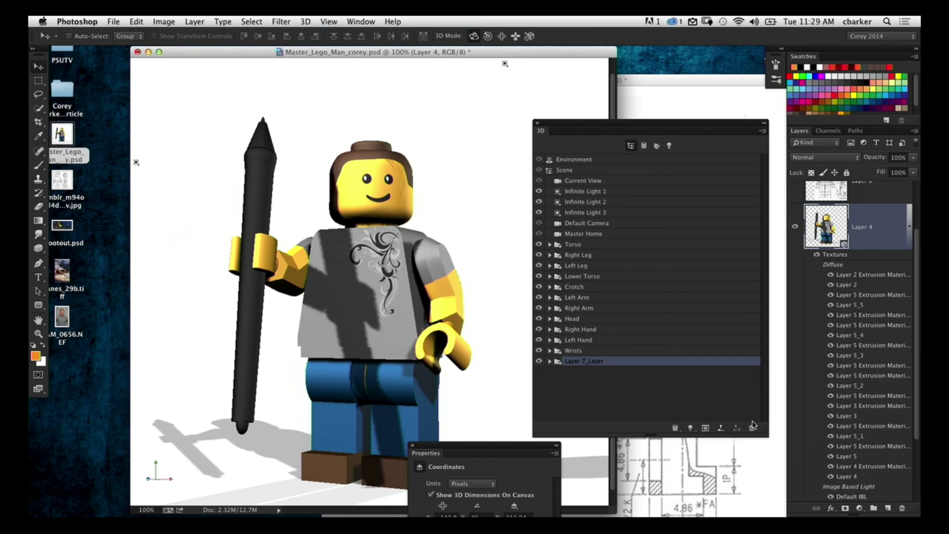
Try rotating the Right Hand group in the 3D scene, then undo the change
left_click(580, 330)
left_click_drag(486, 162, 602, 224)
key("super+z")
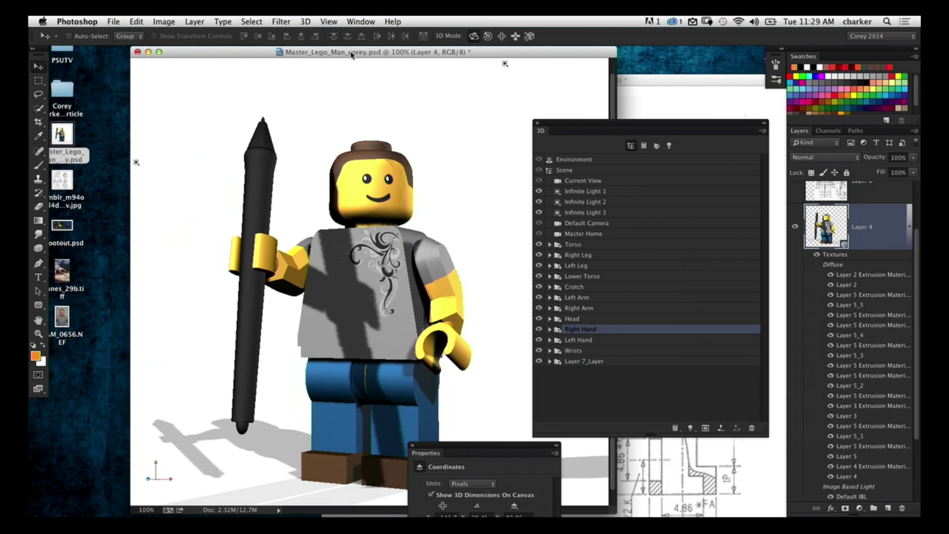
Examine the LEGO scene in shootout.psd with the object list moved clear of it, then return to the blueprint document
left_click_drag(346, 54, 380, 68)
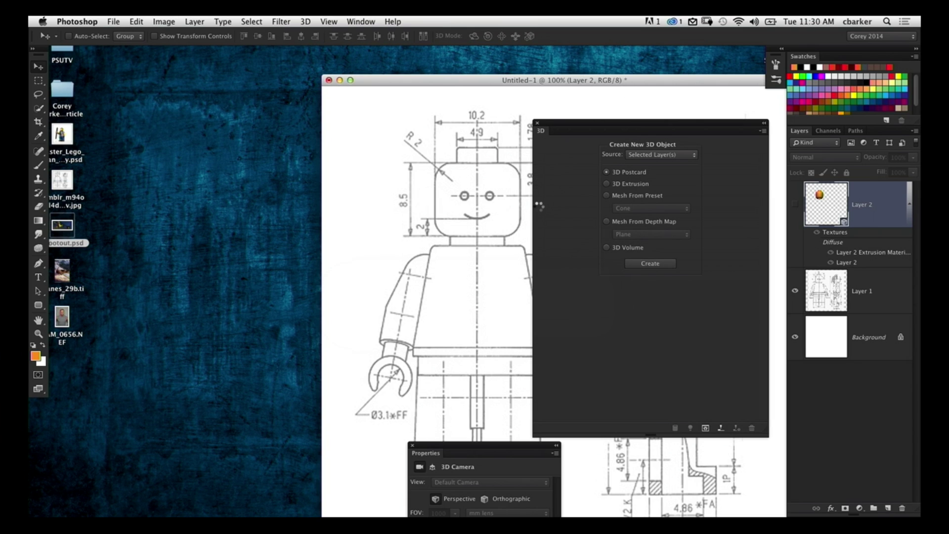
left_click_drag(577, 122, 689, 389)
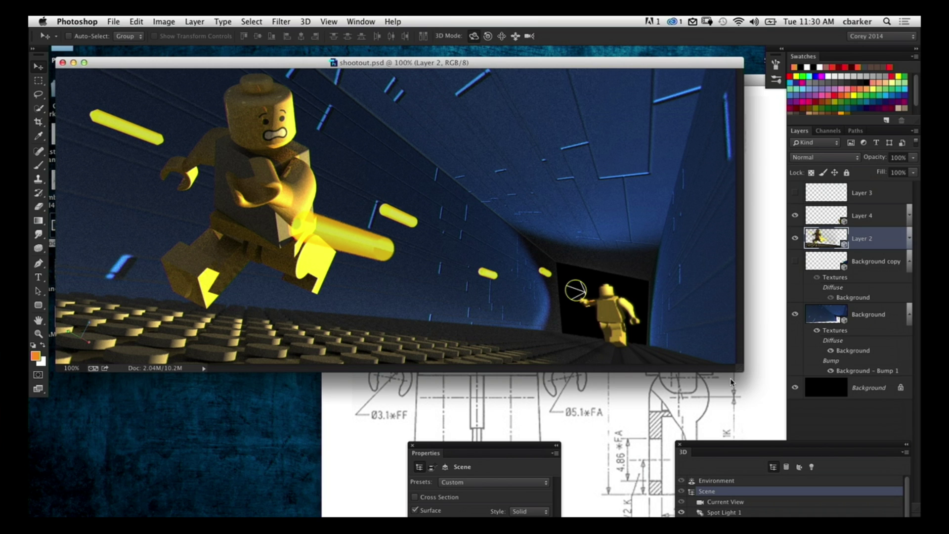
left_click_drag(478, 64, 521, 158)
left_click(415, 109)
Search the Mac for "lego" in Finder and open psguys.psd from the Lego PS Guys folder
left_click(113, 21)
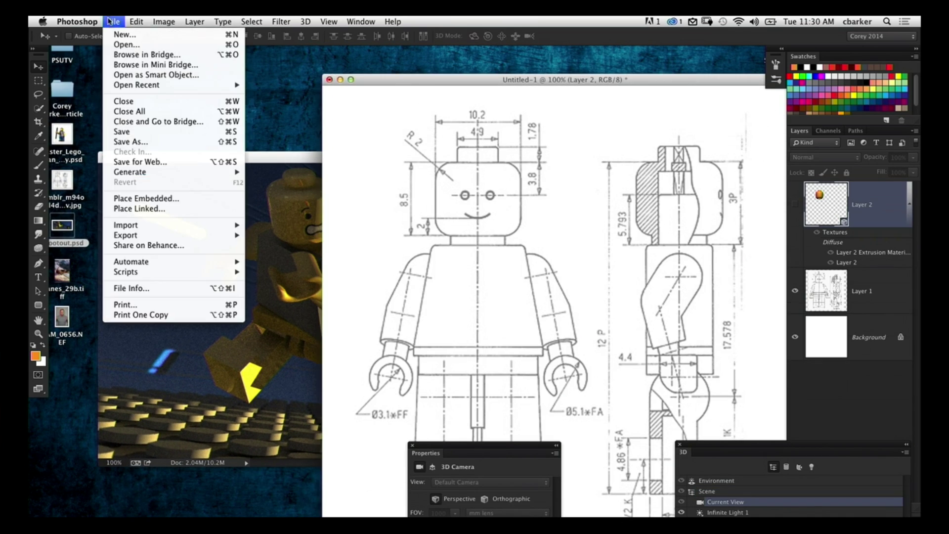
mouse_move(148, 85)
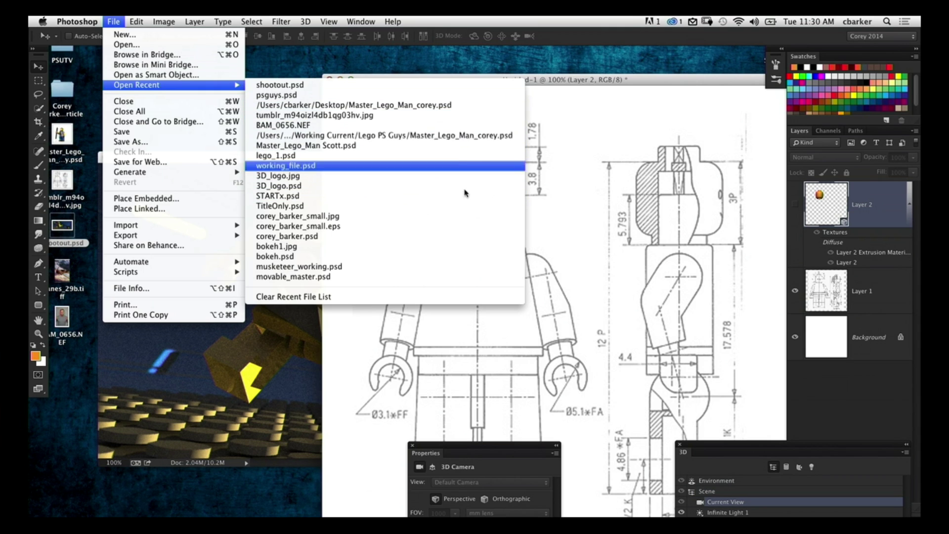
left_click(563, 59)
key("super+f")
type("lego")
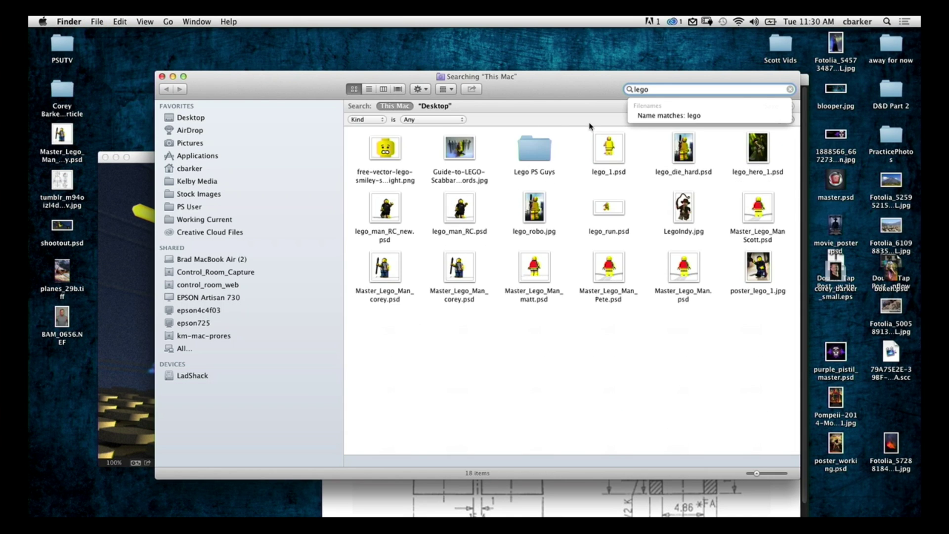
left_click(520, 152)
double_click(537, 151)
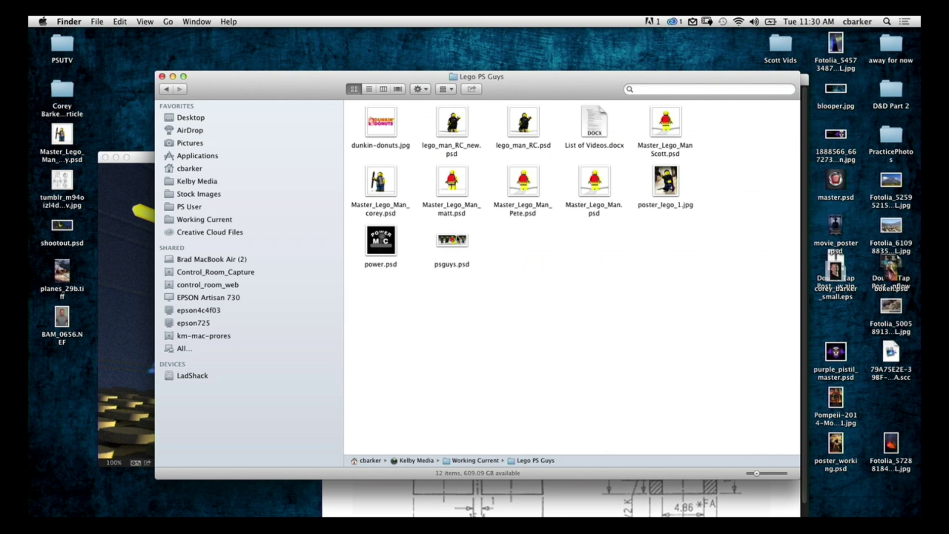
double_click(452, 239)
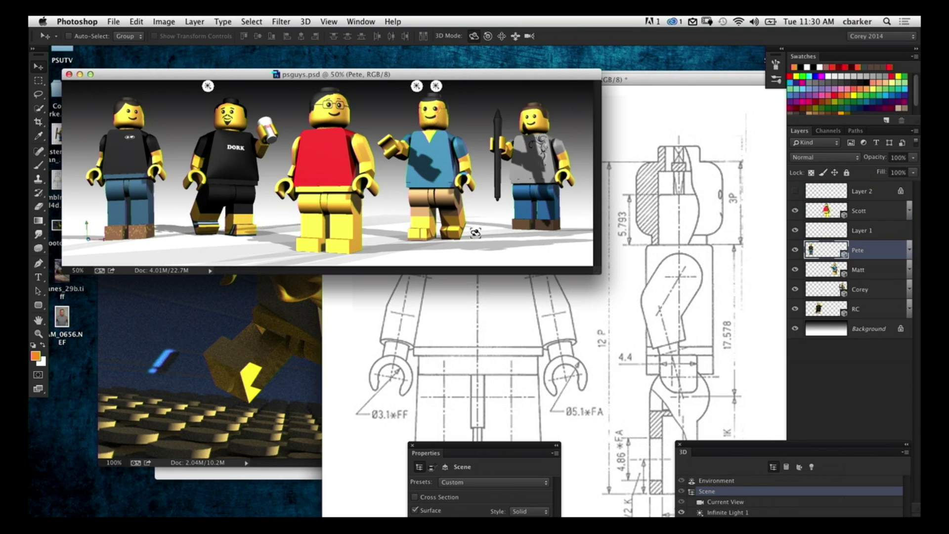
Enlarge psguys.psd to 66.67% and widen its window to show all five minifigures
left_click_drag(550, 79, 625, 93)
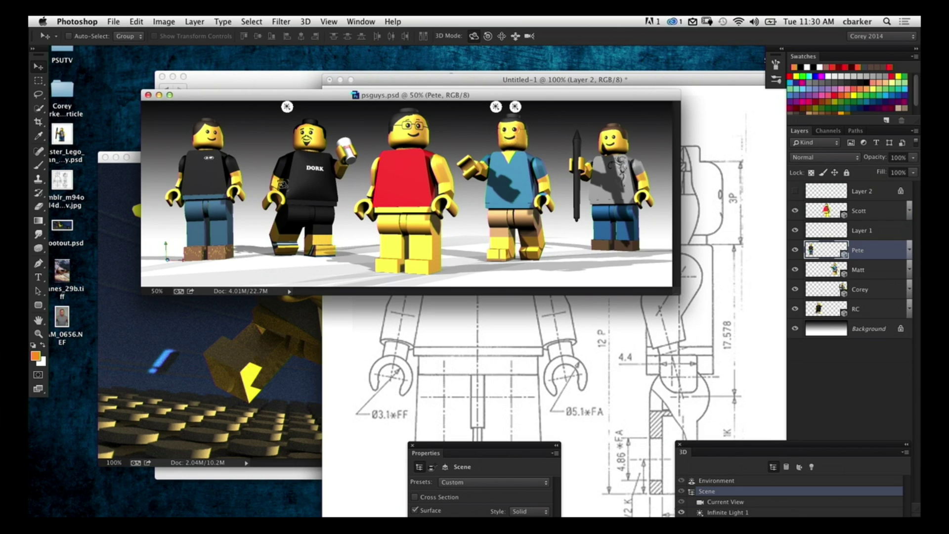
key("super+equal")
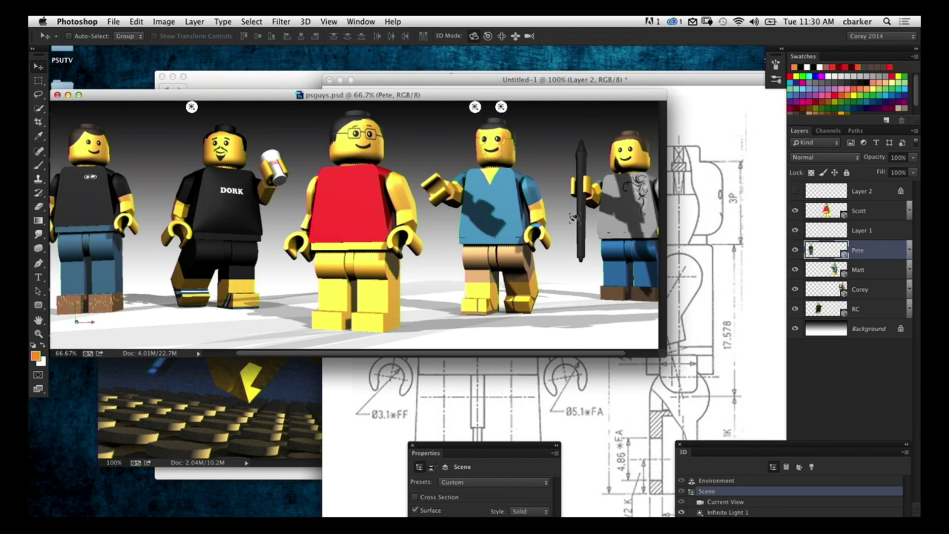
left_click_drag(662, 357, 787, 420)
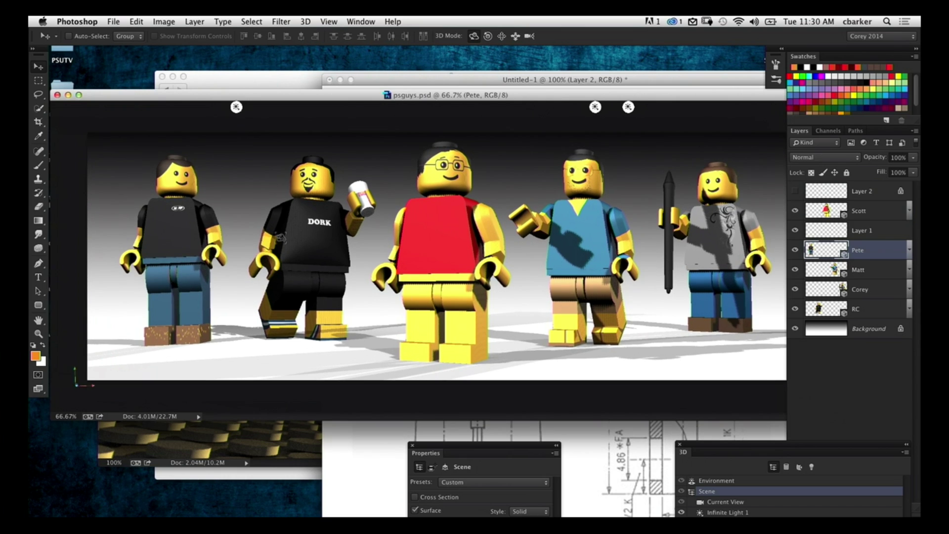
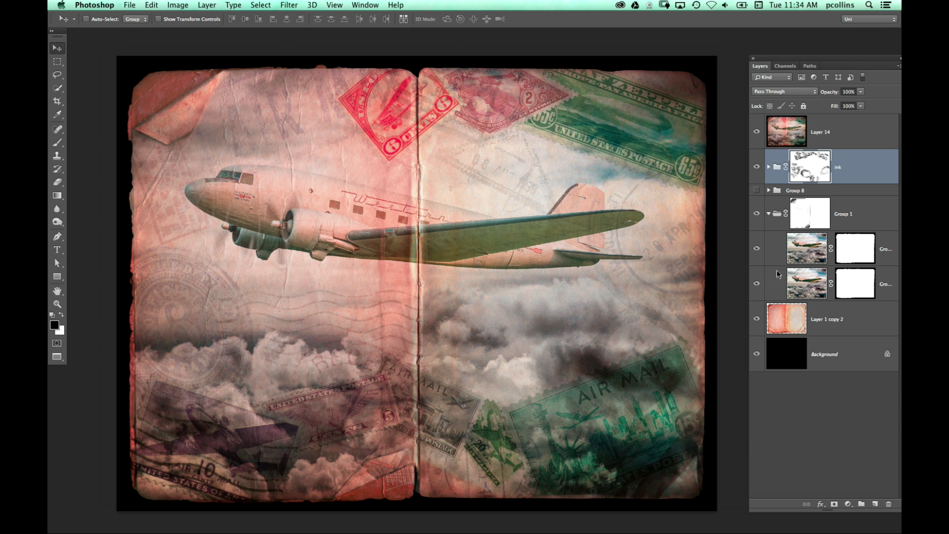
Hide all layers above Layer 1 copy 2 and toggle that paper texture off and on against the black background
left_click_drag(756, 286, 754, 143)
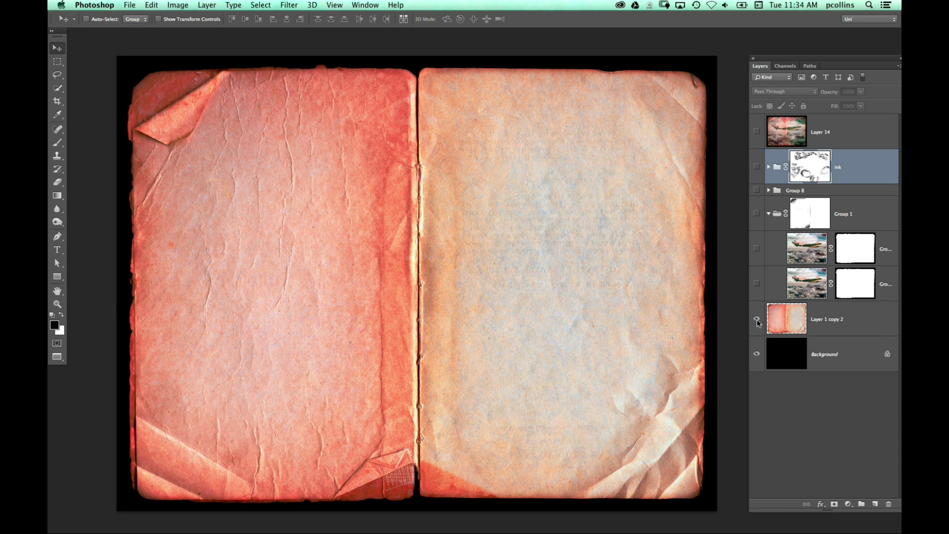
left_click(757, 319)
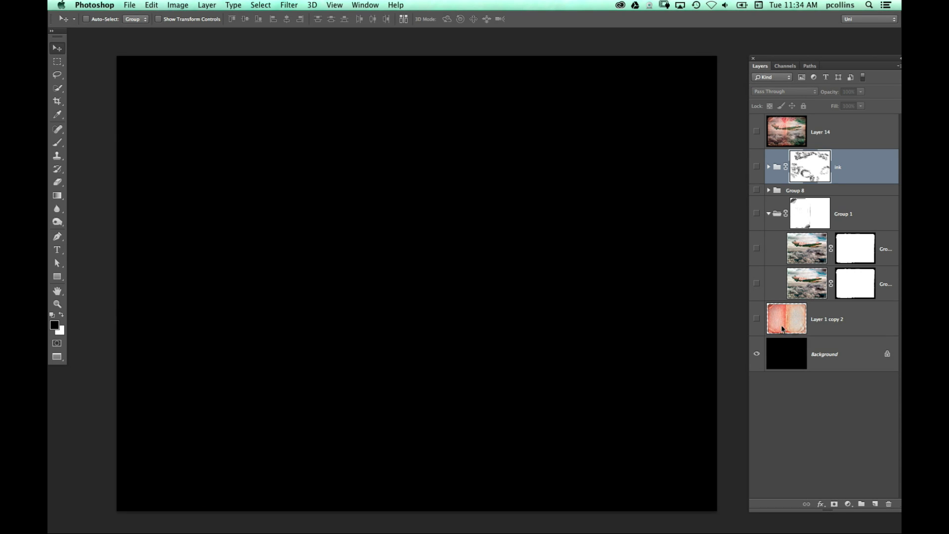
left_click(756, 319)
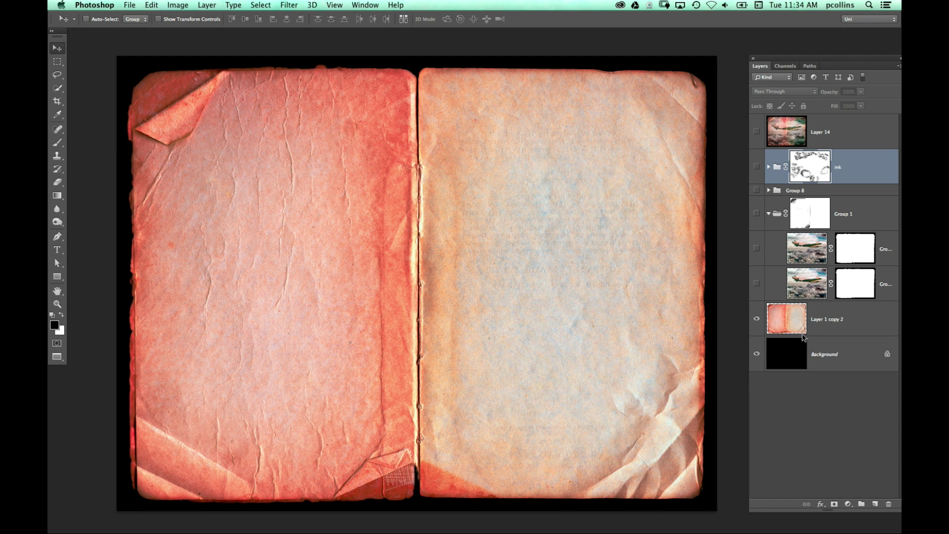
left_click(757, 319)
left_click(756, 318)
Show the lower plane layer in Group 1 and delete its layer mask without applying it
left_click(756, 283)
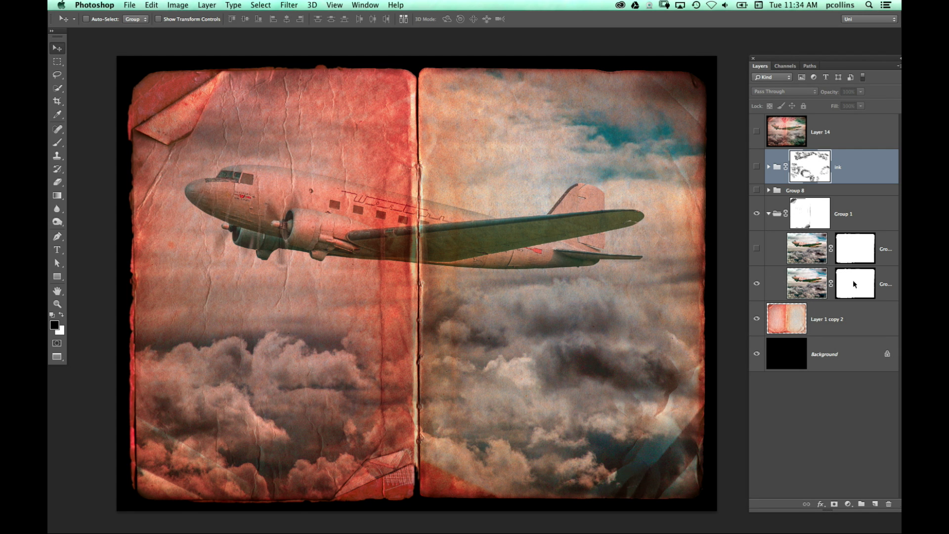
left_click_drag(854, 280, 888, 504)
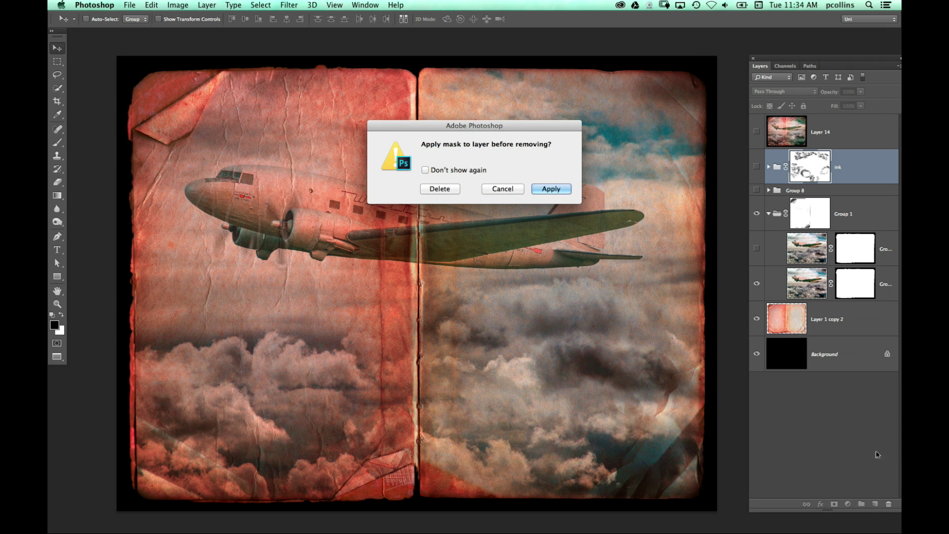
left_click(439, 189)
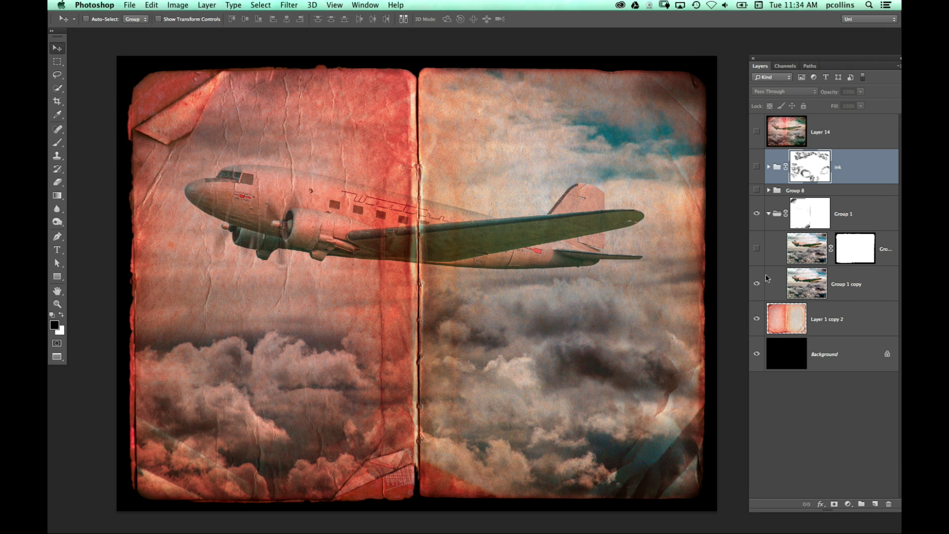
Switch the Group 1 copy plane layer to Normal blending, toggle Group 1 off and on for comparison, and restore Multiply
left_click(847, 280)
left_click(805, 96)
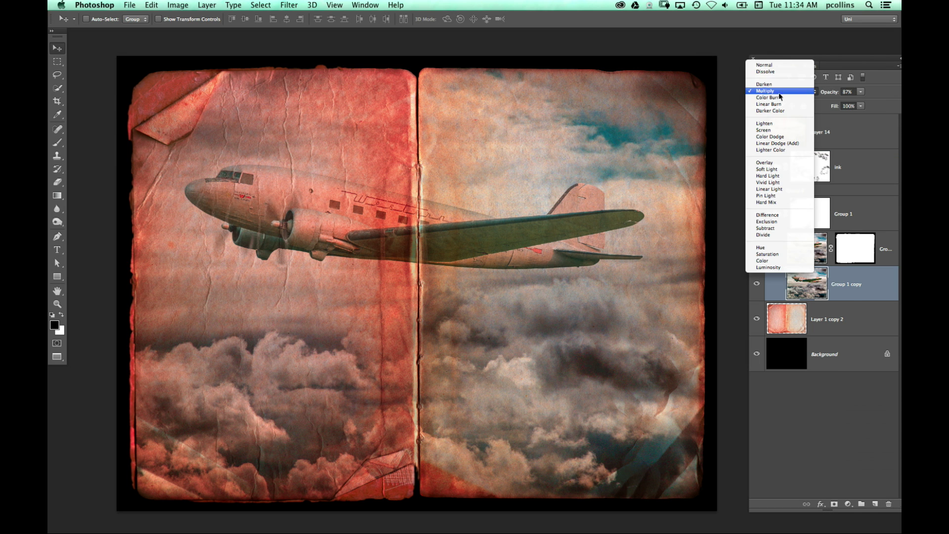
left_click(780, 65)
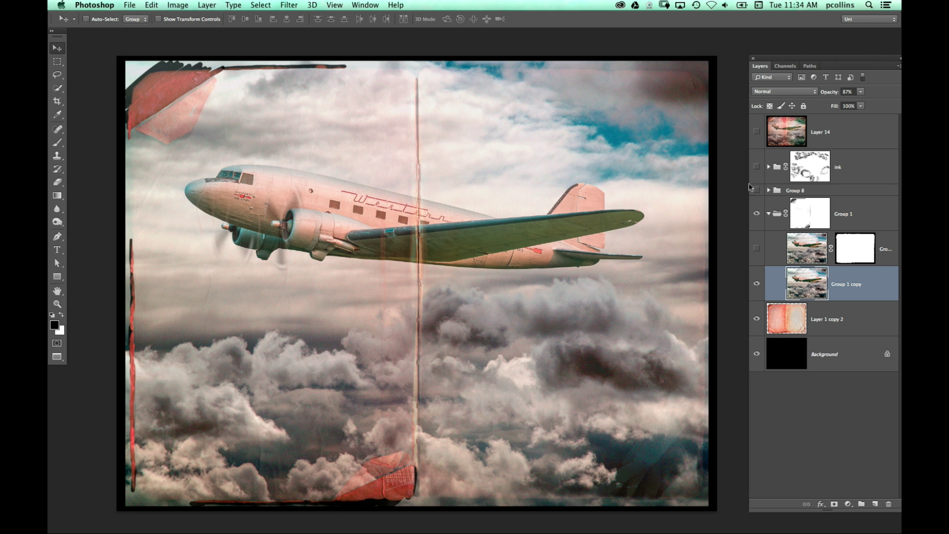
left_click(756, 213)
left_click(756, 213)
left_click(811, 91)
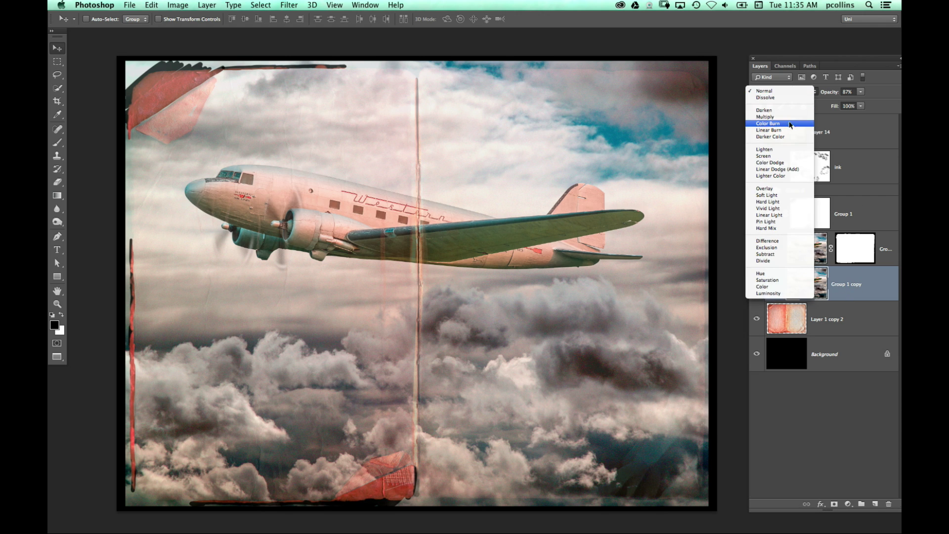
left_click(813, 121)
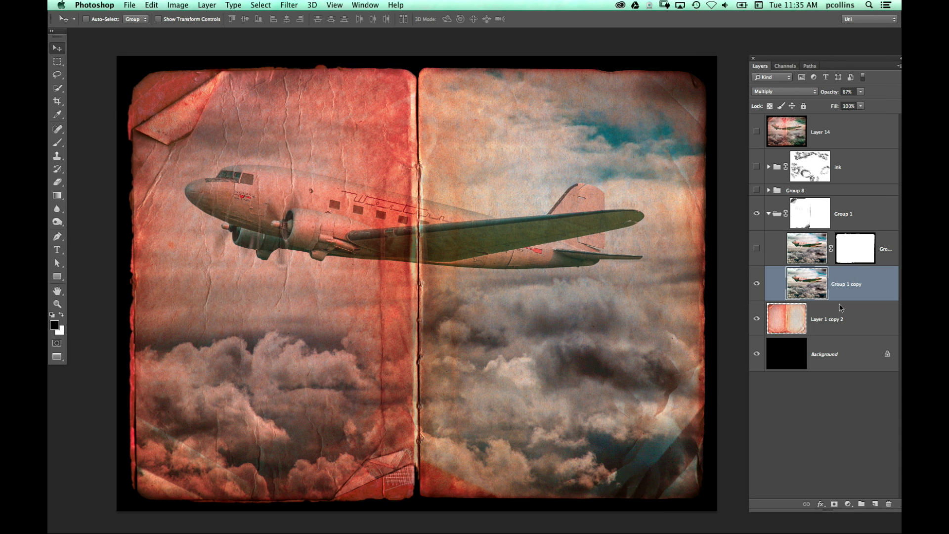
Load the paper outline of Layer 1 copy 2 as a selection and mask the lower plane layer to it
left_click(796, 320, "super")
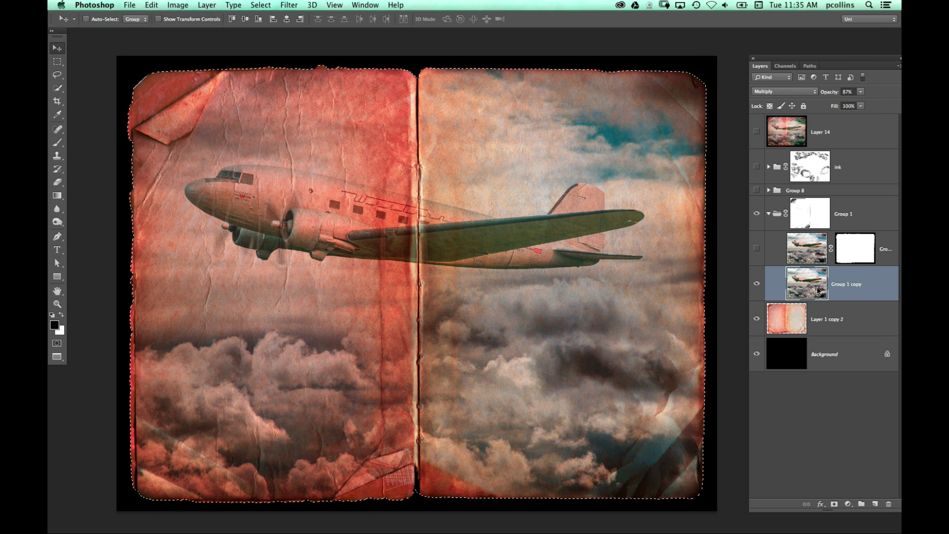
left_click(835, 504, "alt")
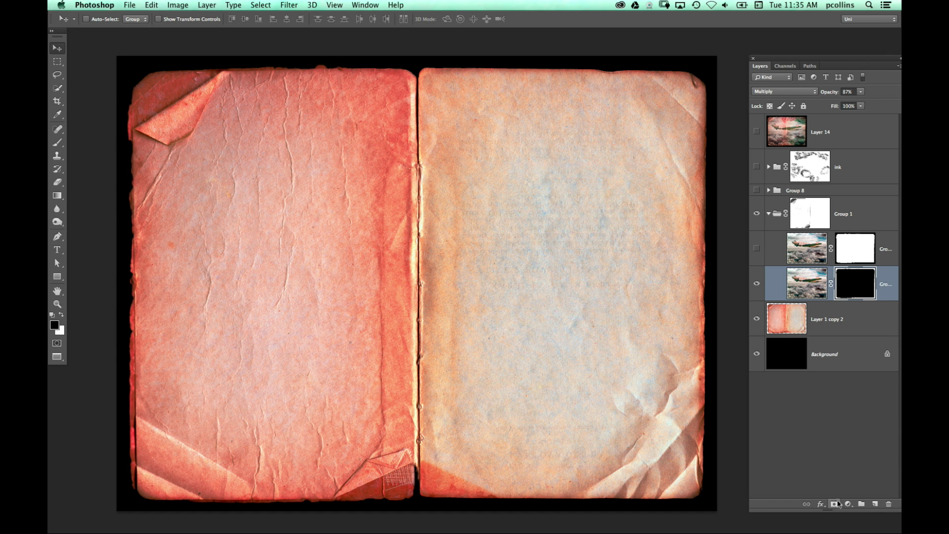
key("super+z")
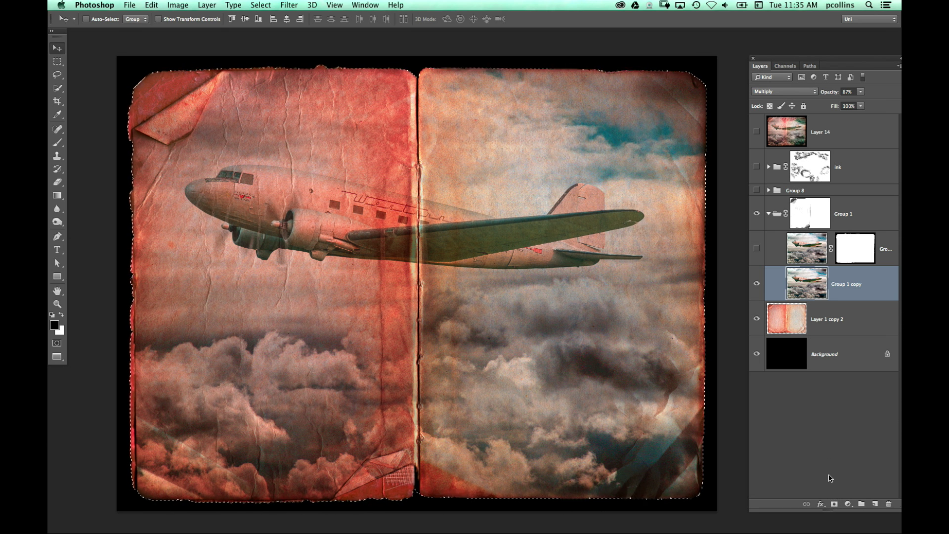
left_click(834, 503)
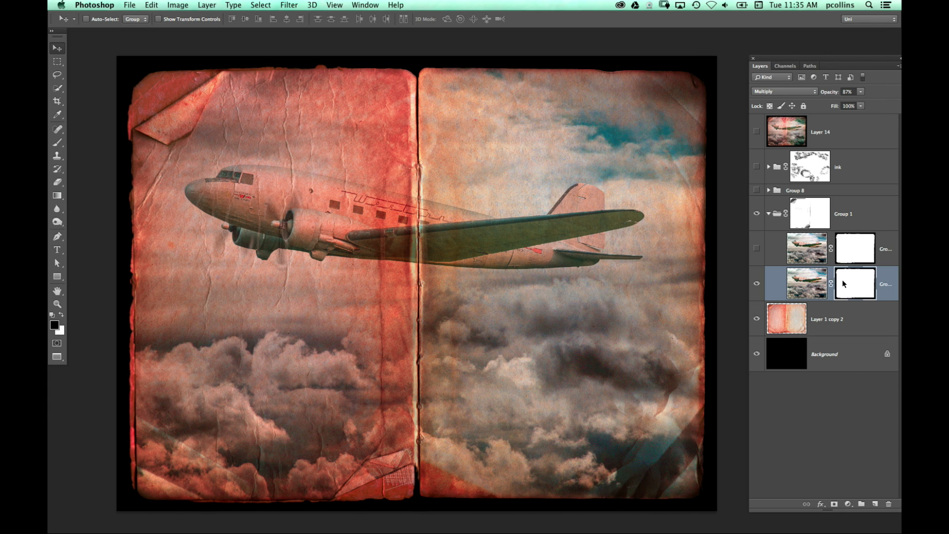
Toggle the paper texture off and on, and set the lower plane layer's opacity to 97%
left_click(756, 319)
left_click(756, 318)
left_click_drag(834, 95, 874, 104)
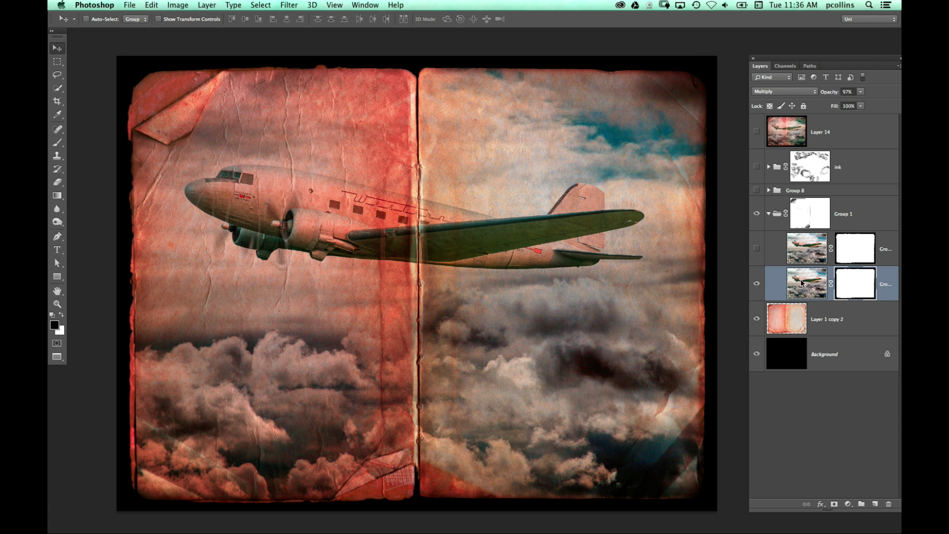
Show the upper plane layer in Group 1, try Multiply blending on it, and set it back to Screen
left_click(756, 249)
left_click(807, 252)
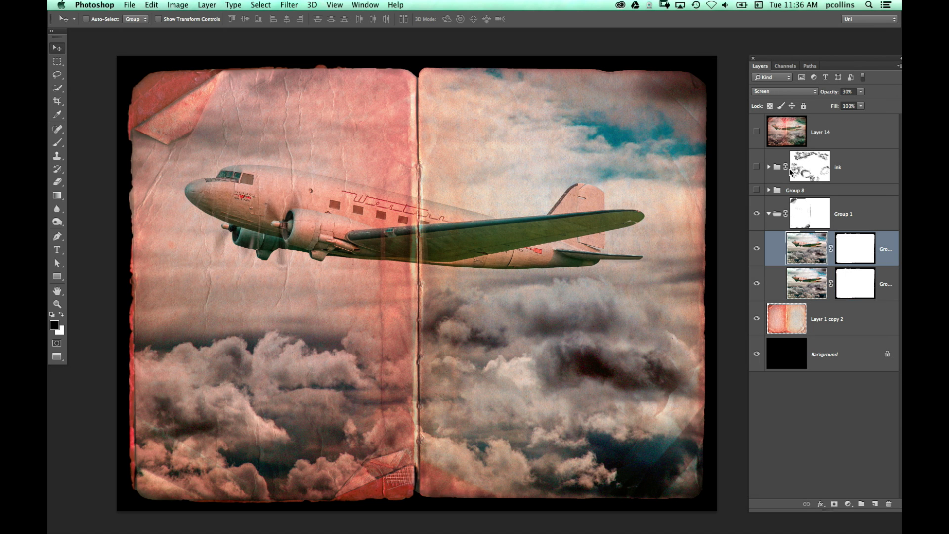
left_click(802, 97)
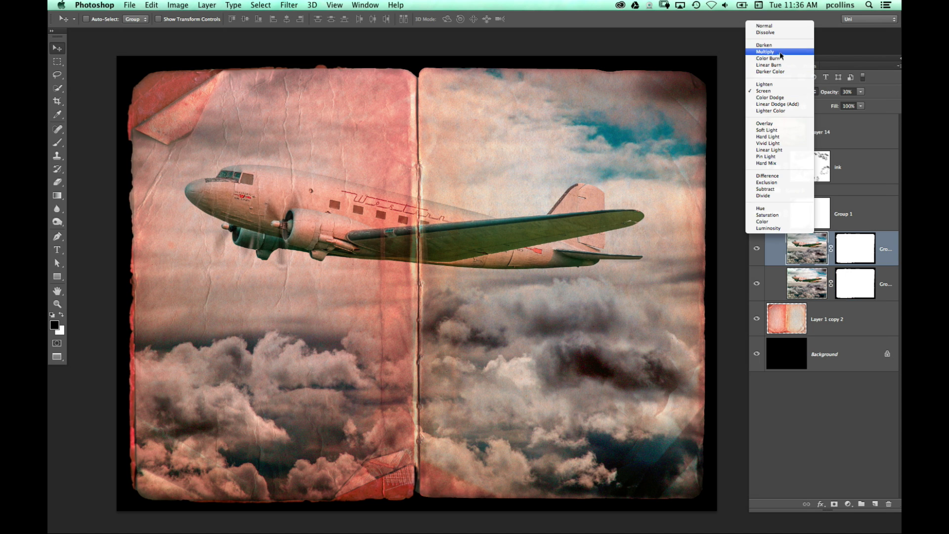
left_click(780, 52)
left_click(811, 88)
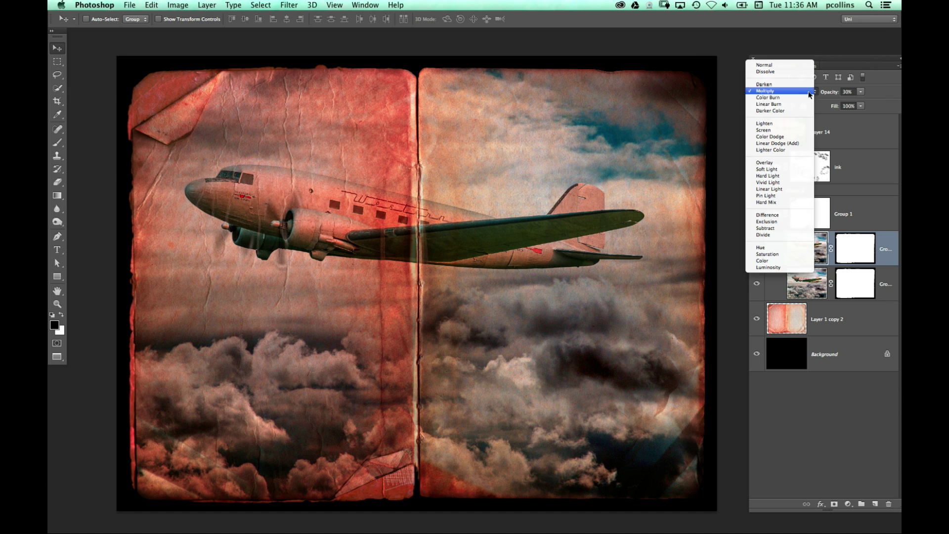
left_click(788, 130)
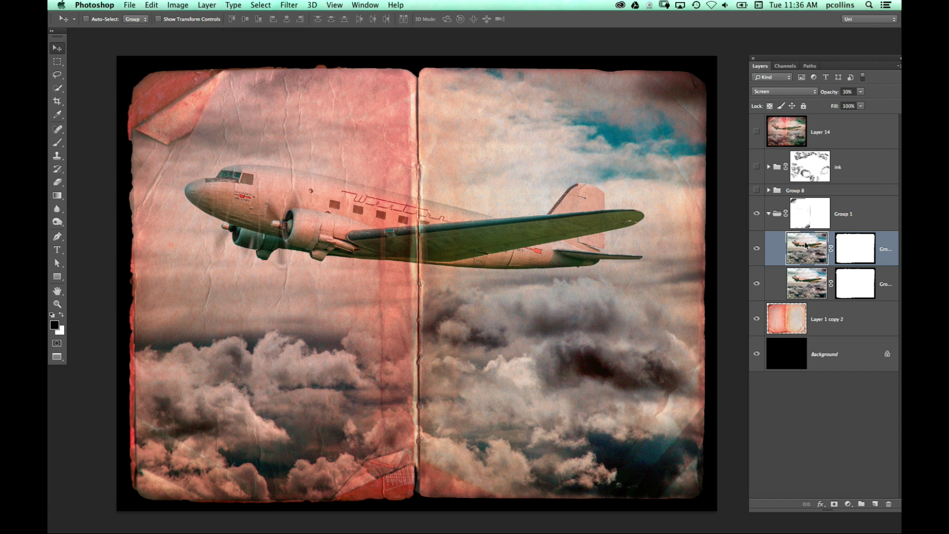
Try the upper plane layer at 98% opacity, and reduce it to 38%
key("9")
key("8")
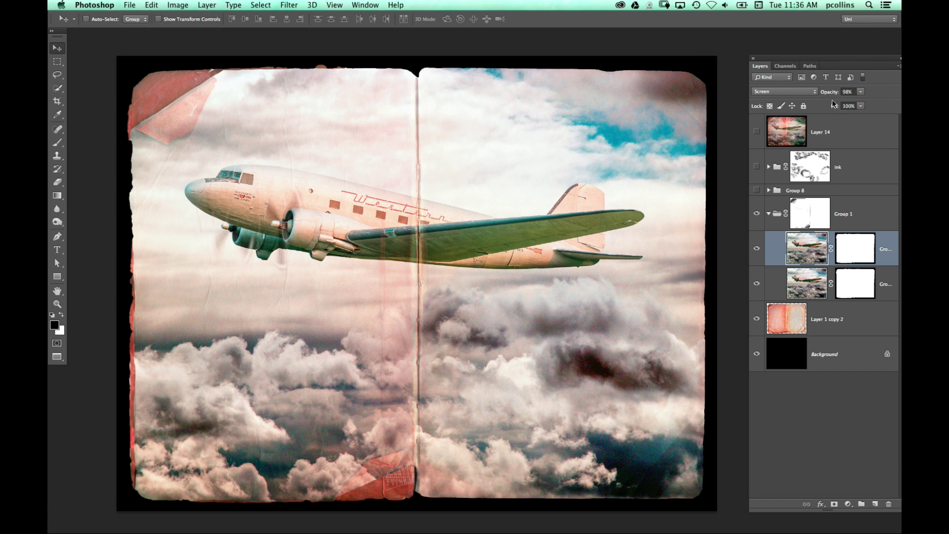
left_click_drag(835, 95, 828, 92)
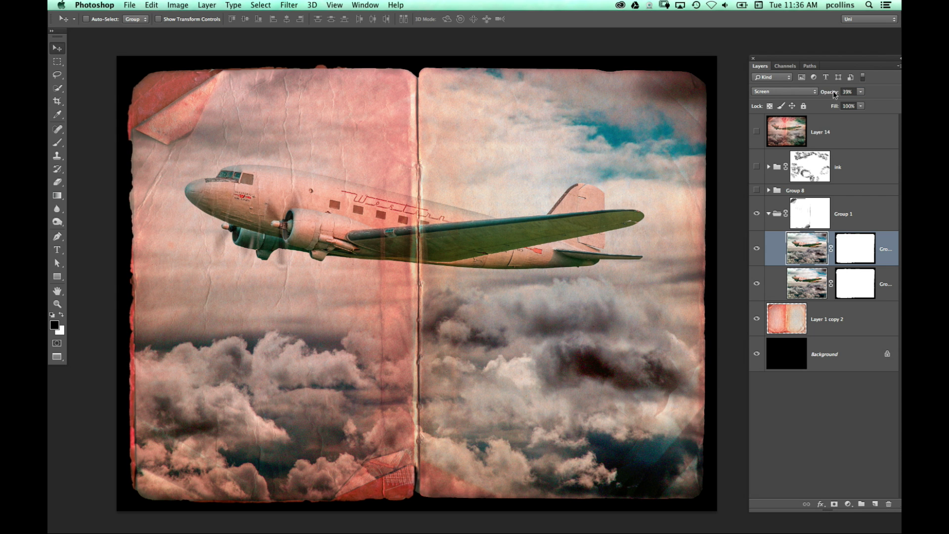
Try the lower plane layer at 83% opacity, and raise its opacity again
left_click(888, 284)
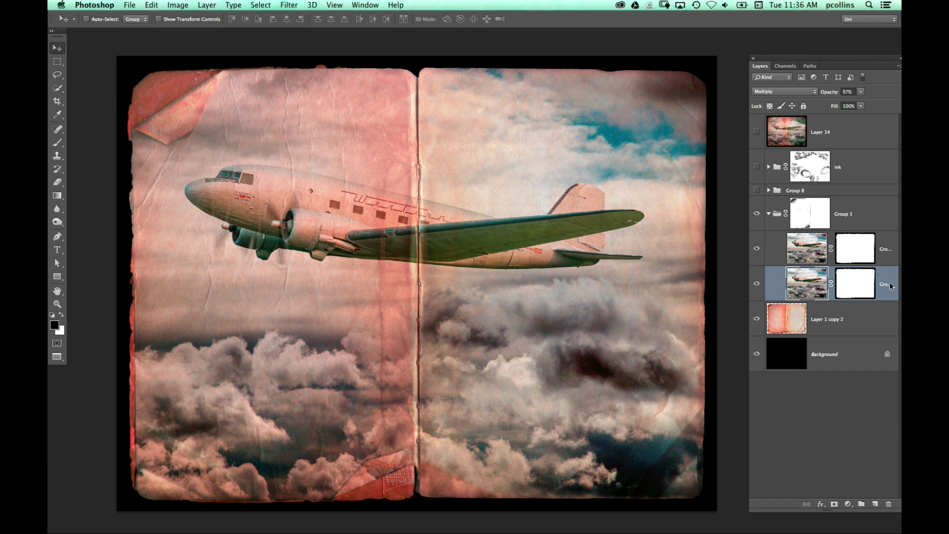
left_click_drag(830, 95, 824, 93)
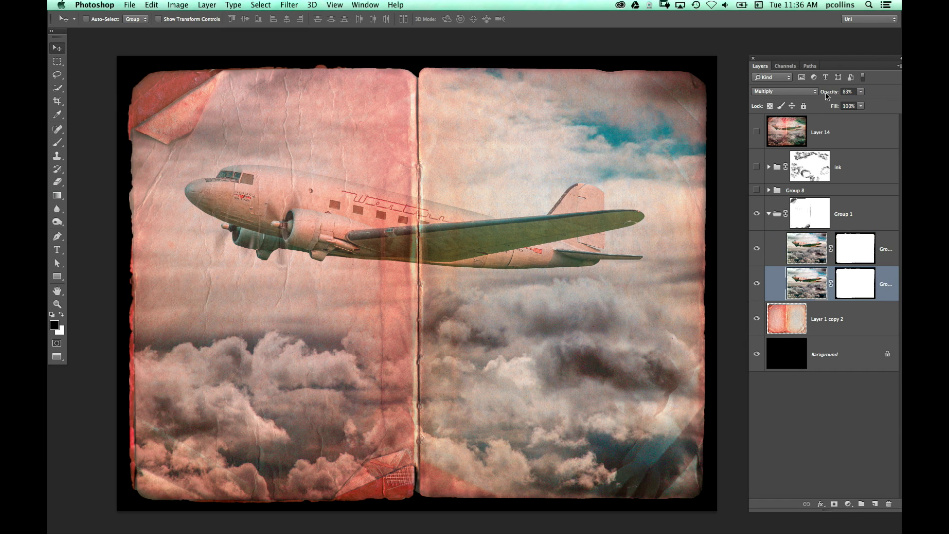
left_click_drag(828, 91, 837, 92)
Try the upper plane layer at 47% opacity, and settle it at 23%
left_click(882, 245)
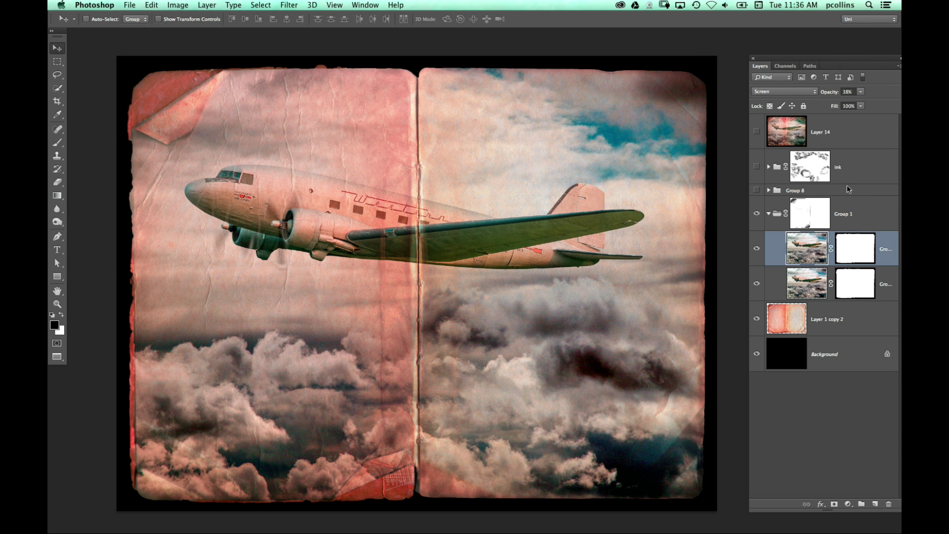
left_click_drag(831, 92, 837, 95)
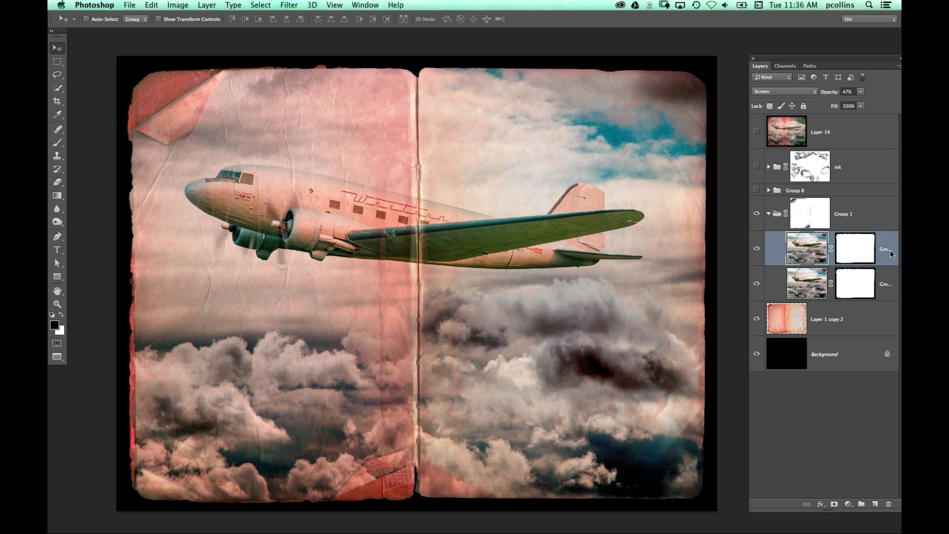
left_click_drag(833, 93, 826, 92)
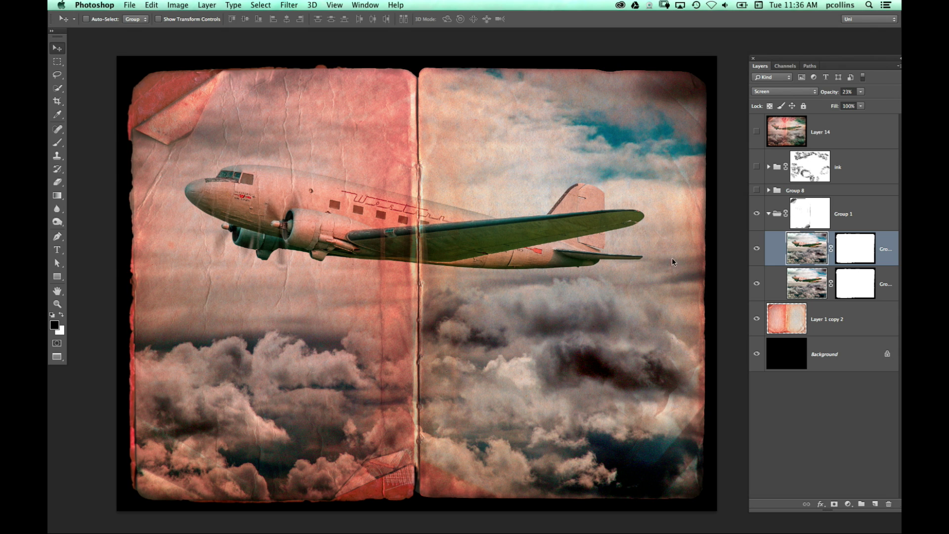
Show the postage stamps in Group 8 and the ink group over the plane composite
left_click(845, 213)
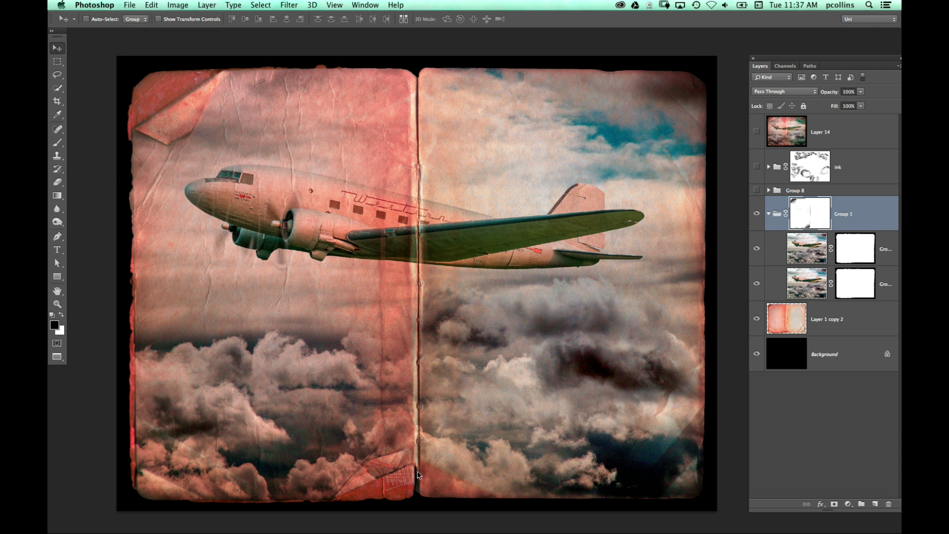
left_click(756, 190)
left_click(756, 190)
left_click(756, 190)
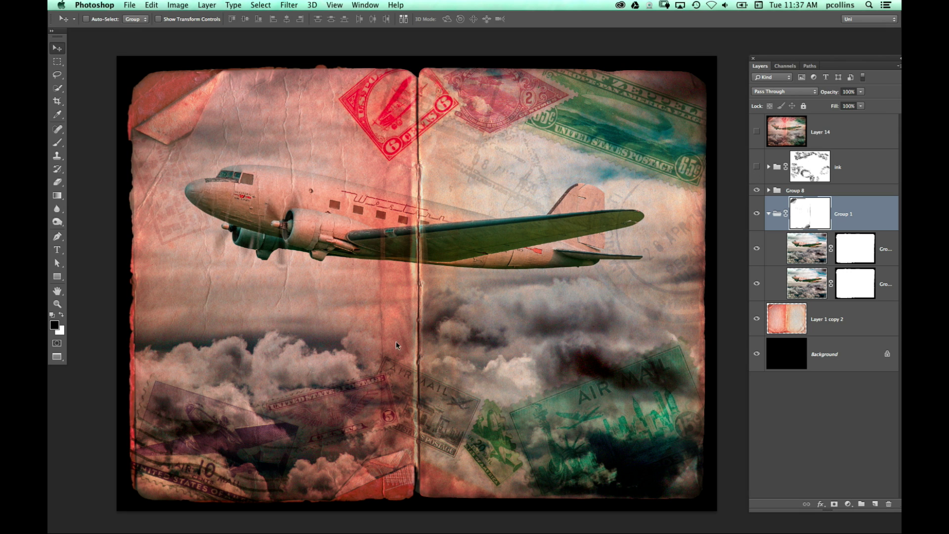
left_click(757, 167)
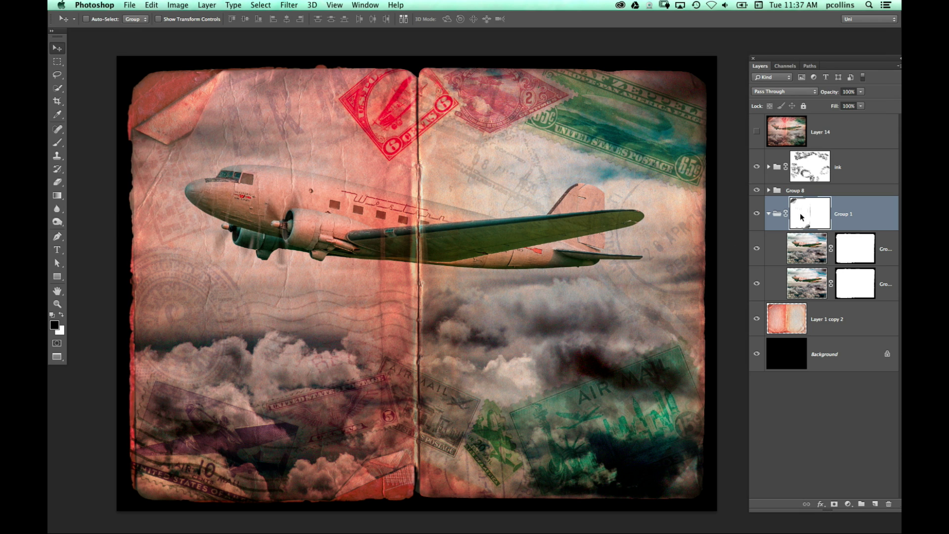
Switch Group 8 to Normal blending to compare the stamps, and restore it to Multiply
left_click(787, 193)
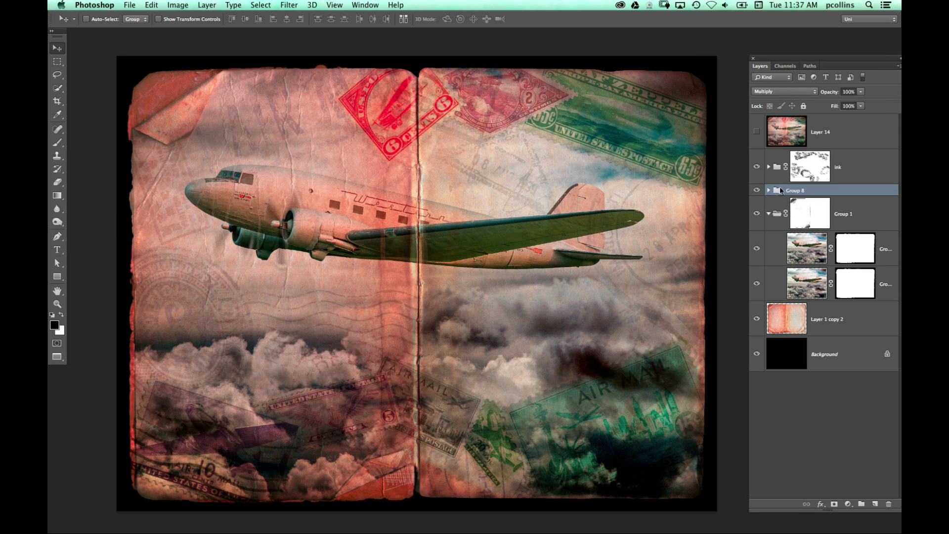
left_click(808, 92)
left_click(774, 65)
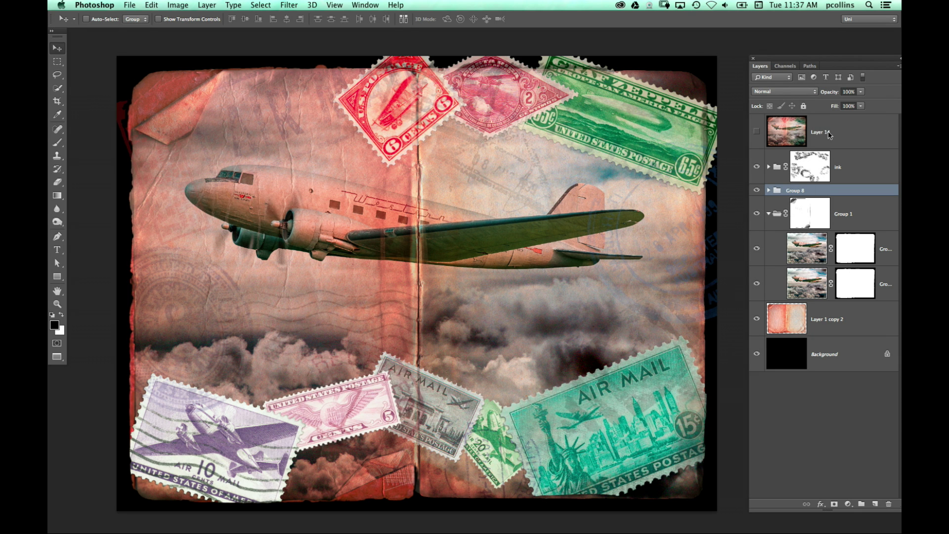
left_click(803, 91)
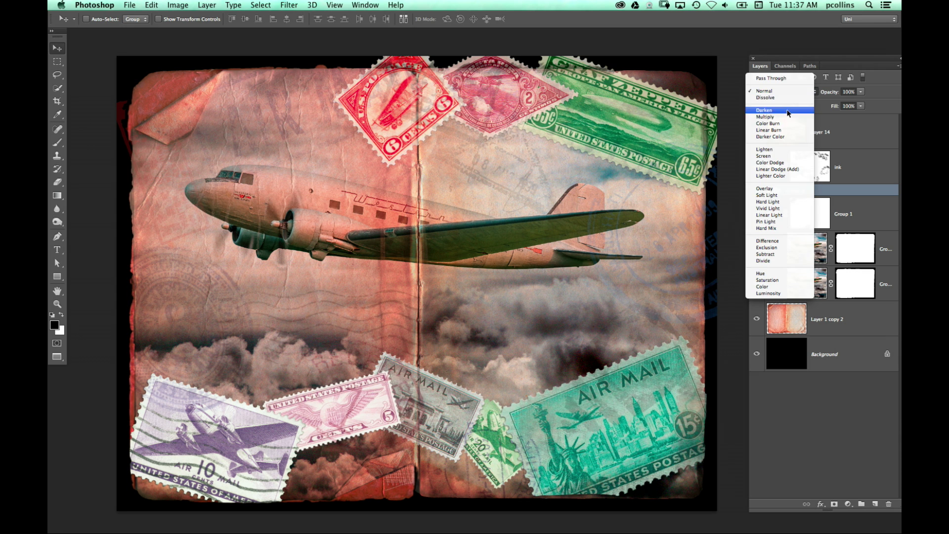
left_click(805, 120)
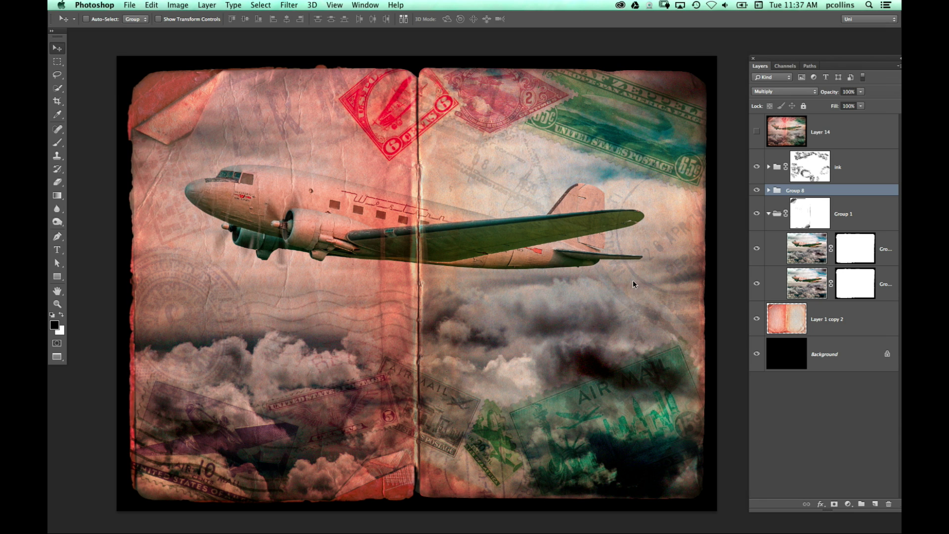
Hide Layer 14 and stamp all visible layers into a new layer above the ink group
left_click(815, 168)
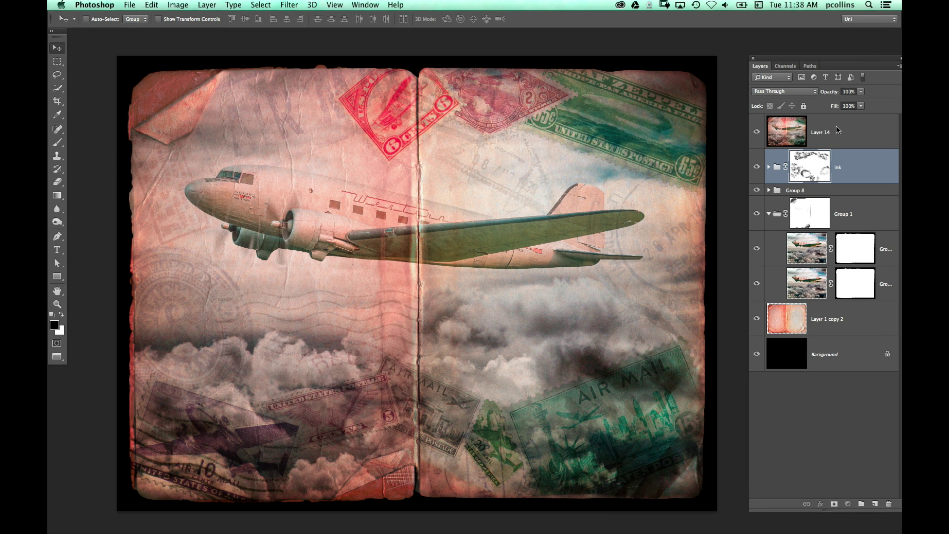
left_click(839, 129)
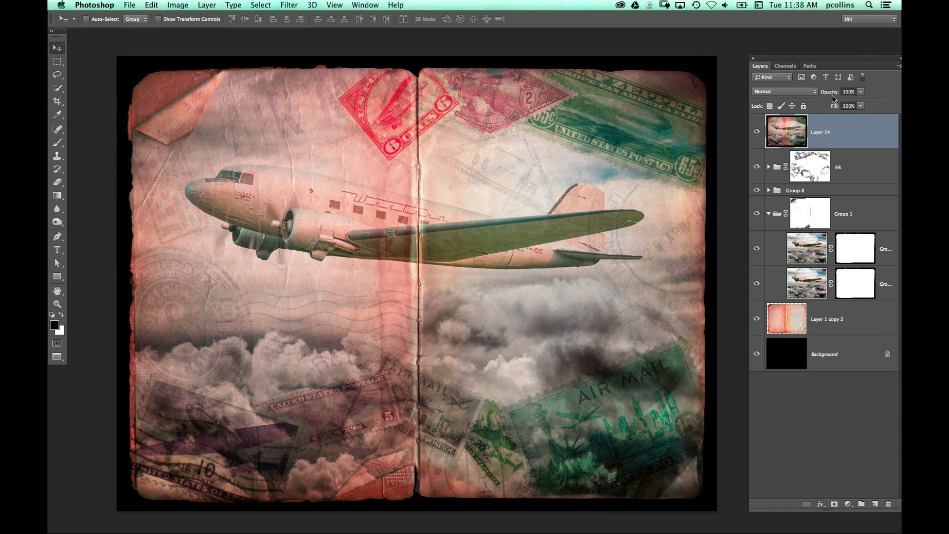
left_click(756, 132)
left_click(789, 181)
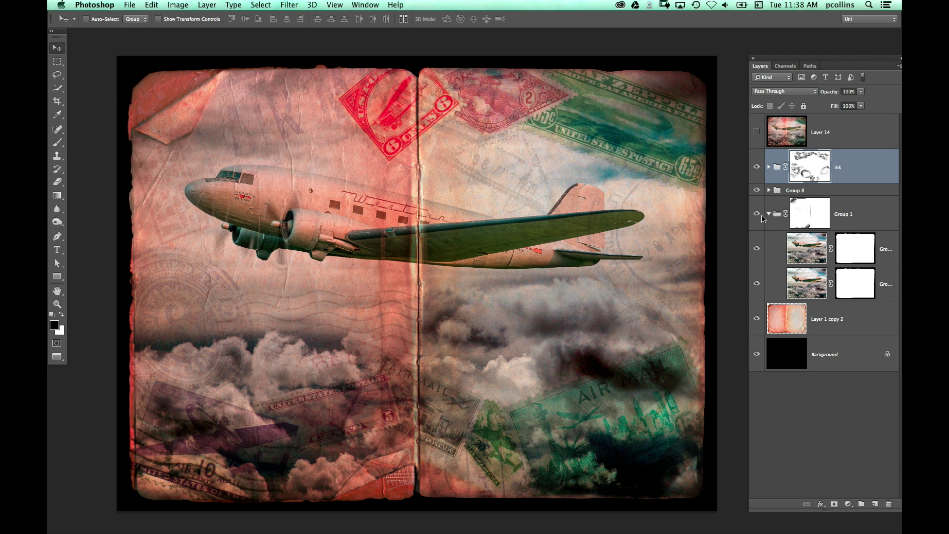
key("super+alt+shift+e")
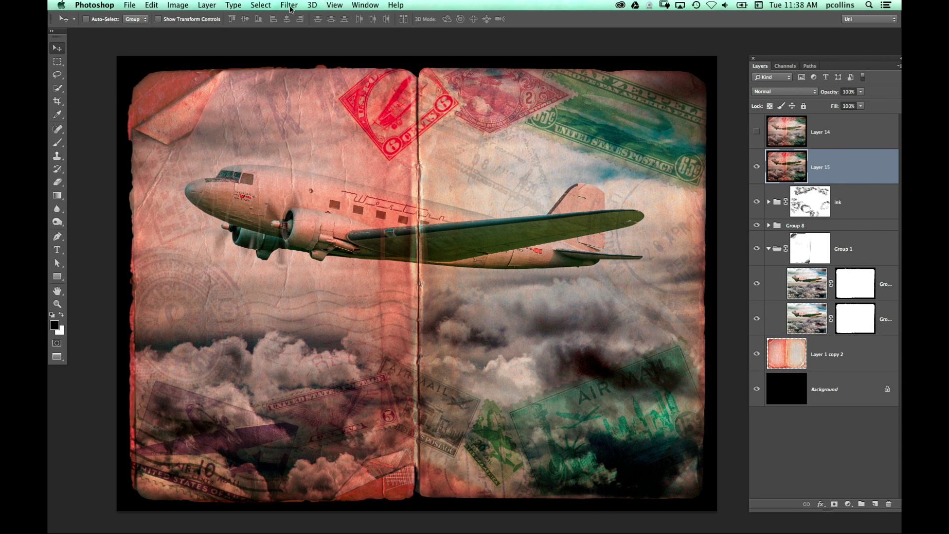
Open the merged layer in the Camera Raw filter and increase its Clarity slightly
left_click(289, 5)
left_click(391, 66)
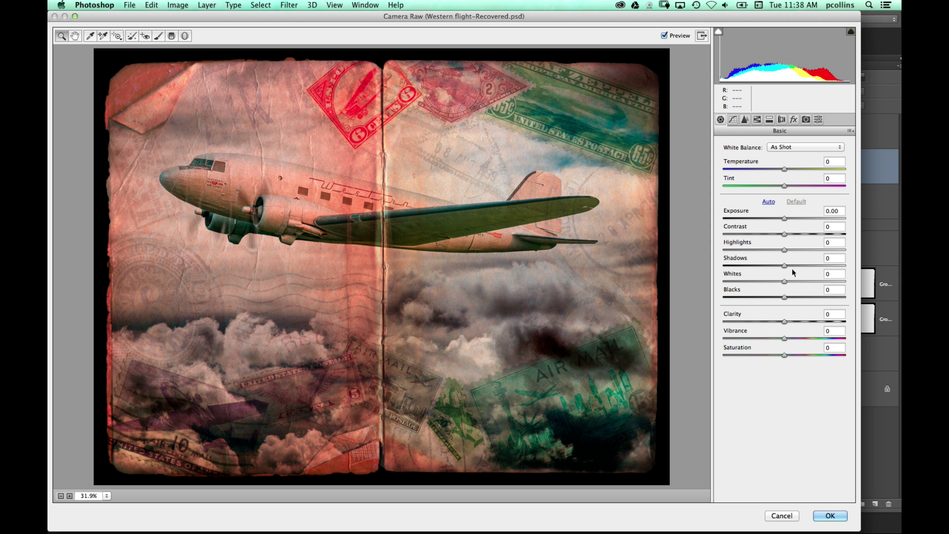
left_click_drag(784, 322, 789, 323)
Add a large elliptical Radial Filter in Camera Raw and centre it over the plane
left_click(186, 36)
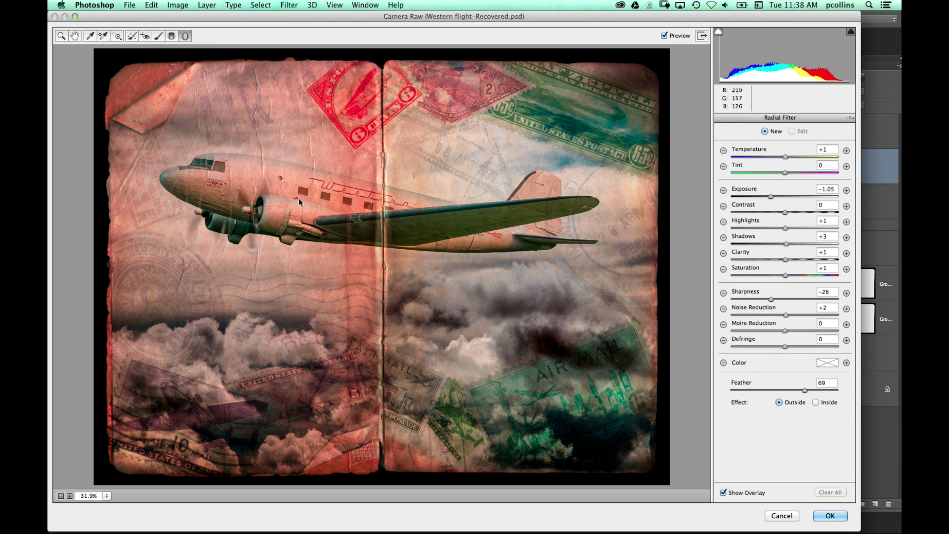
left_click_drag(294, 194, 475, 288)
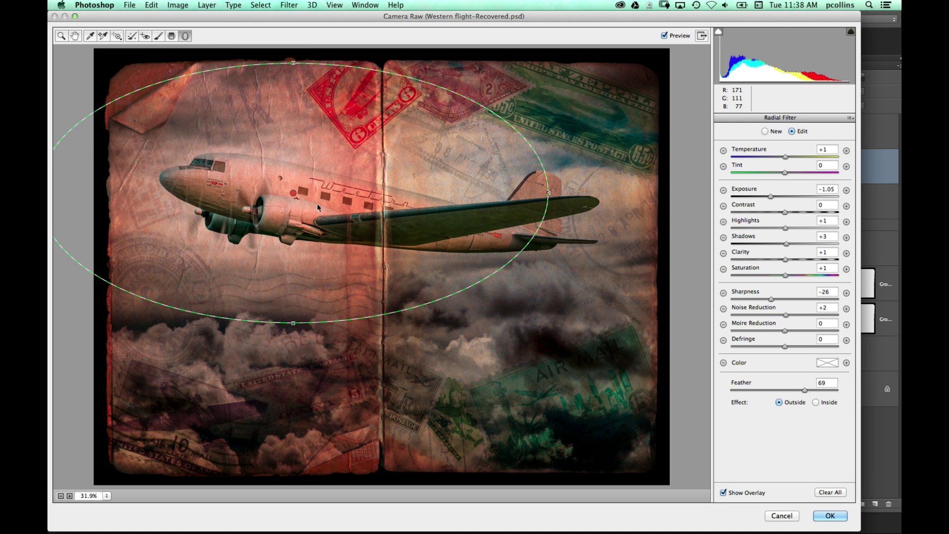
left_click_drag(291, 193, 372, 217)
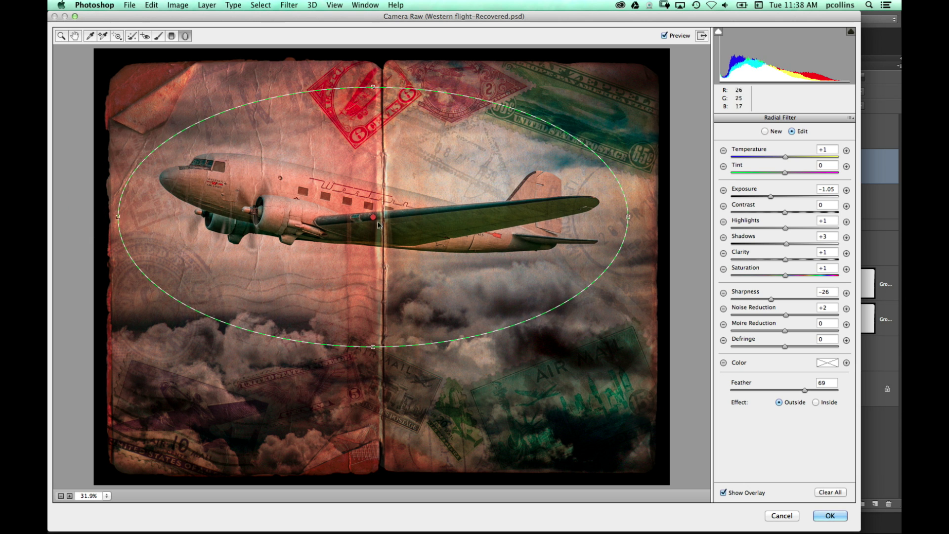
Tilt the Radial Filter ellipse slightly clockwise to follow the plane, and set its Exposure to -0.65
left_click_drag(630, 260, 628, 284)
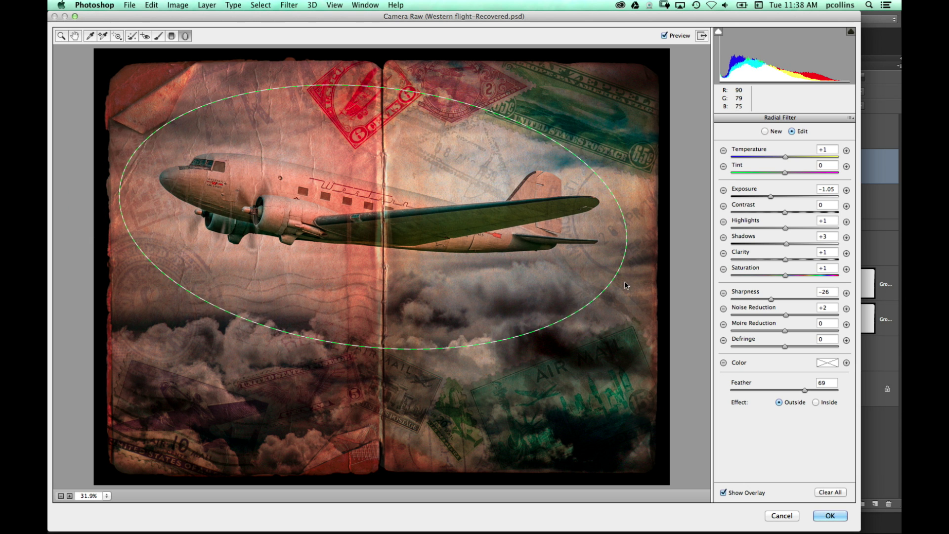
left_click(772, 197)
mouse_move(773, 198)
left_mouse_down()
mouse_move(829, 198)
mouse_move(778, 201)
left_mouse_up()
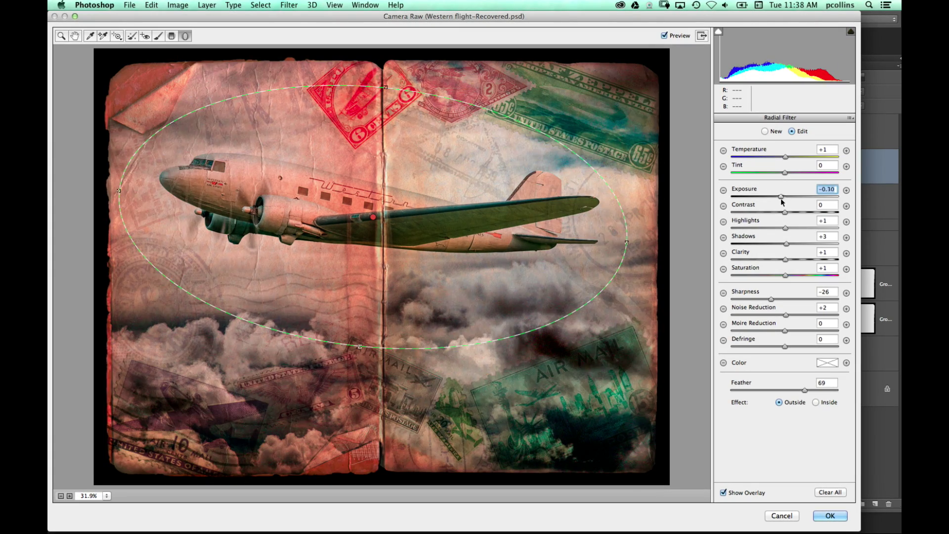
Set the Radial Filter's Clarity to -30 and Sharpness to -42, and apply the Camera Raw adjustments
left_click_drag(785, 261, 768, 261)
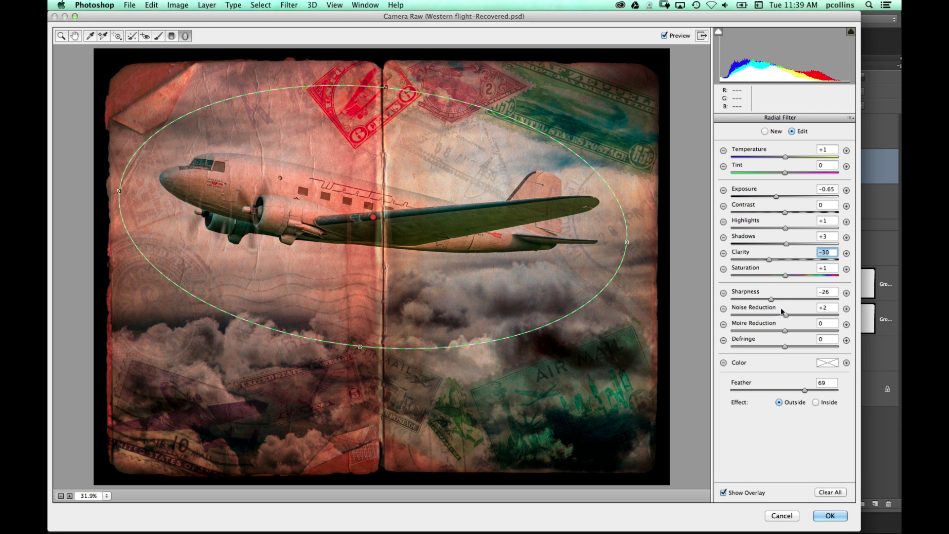
left_click_drag(771, 299, 763, 299)
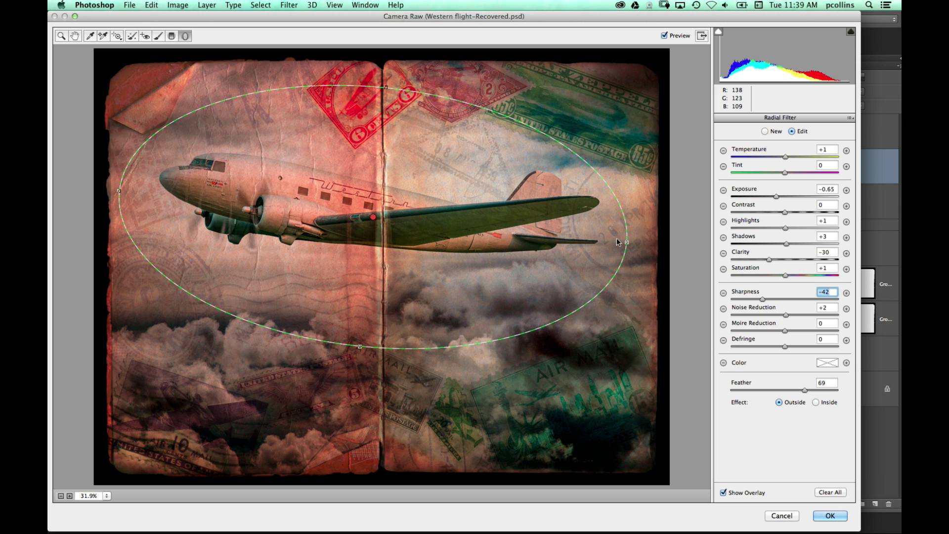
left_click(826, 516)
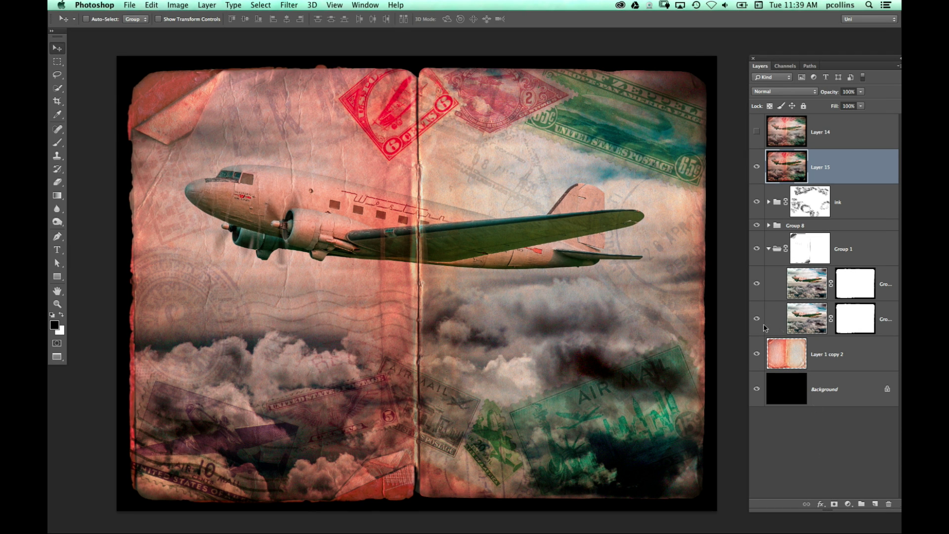
Toggle the visibility of Layer 15 off and on twice to compare the image before and after Camera Raw
left_click(756, 168)
left_click(756, 168)
left_click(756, 169)
left_click(756, 168)
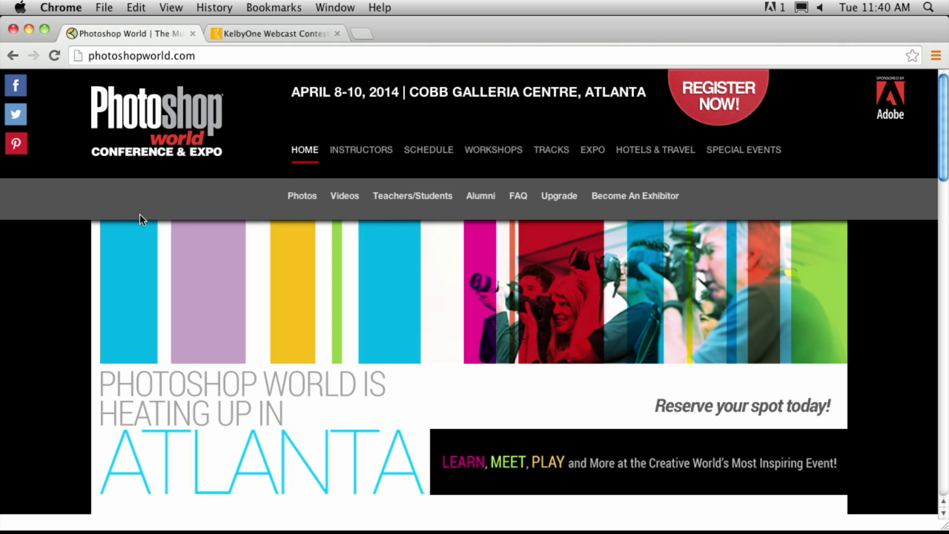
Switch to the KelbyOne Webcast Contest entry form in Chrome and enter "Put my name in th hat!" as the comment
scroll(153, 228, "down", 2)
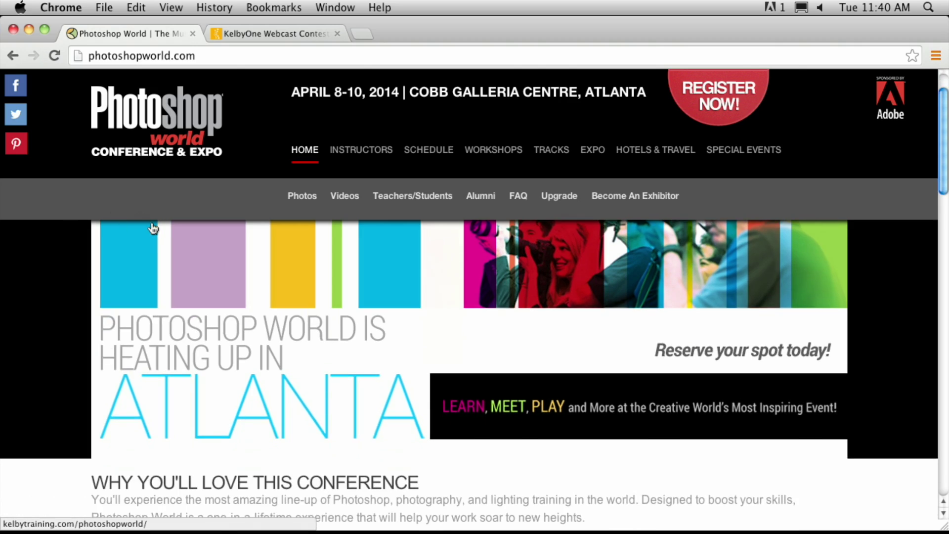
left_click(300, 31)
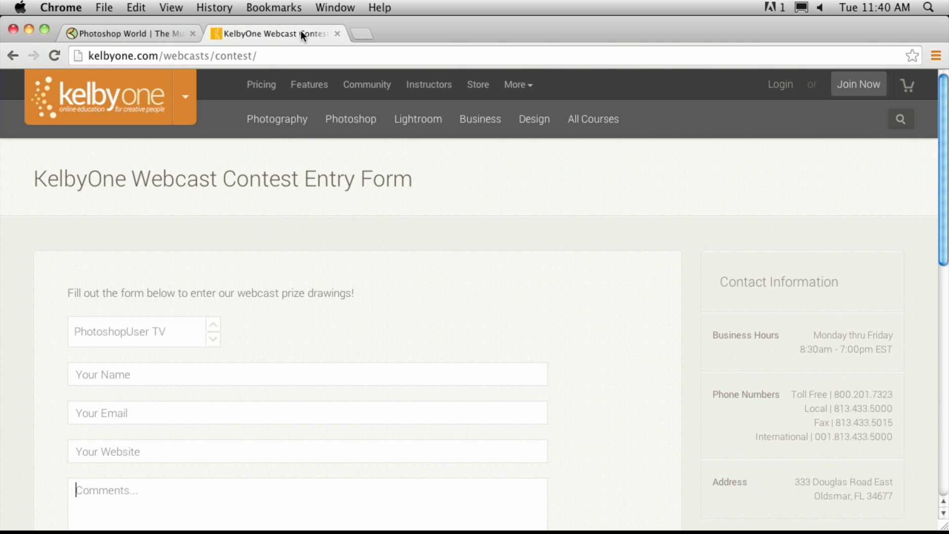
left_click(207, 345)
left_click(186, 412)
scroll(193, 342, "down", 3)
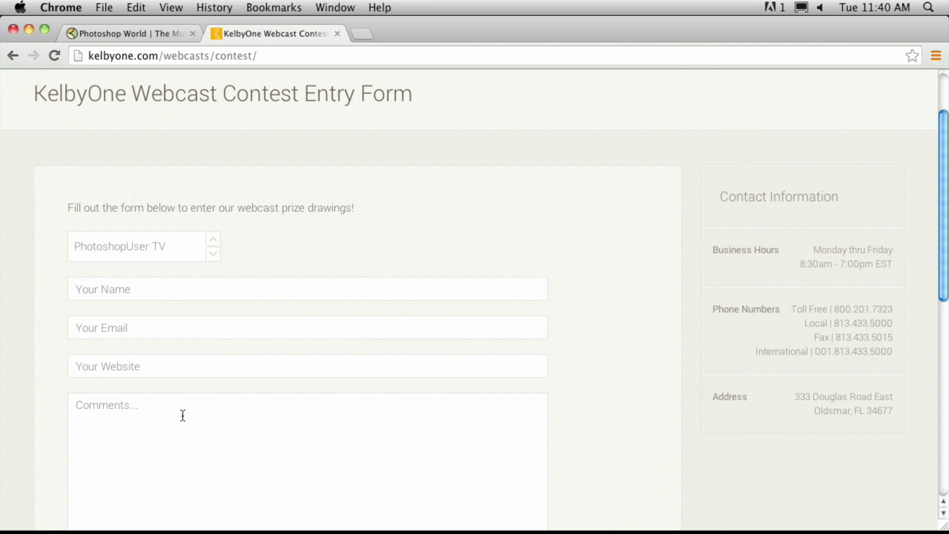
type("Put my name in th hat!")
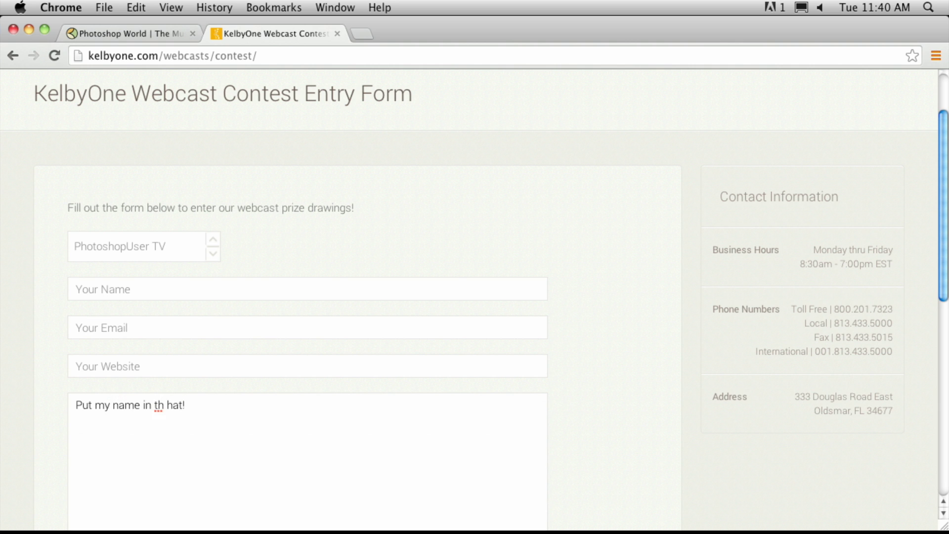